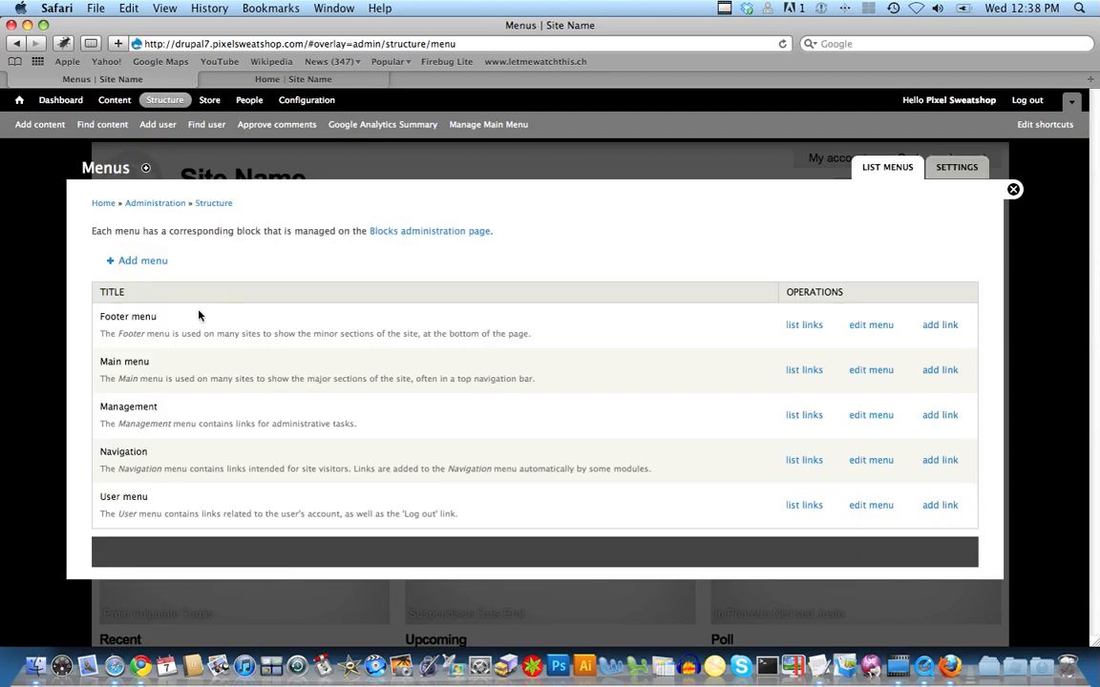
- Examine the footer, main and user menus in the menu list and where their links appear on the home page
drag(97, 321, 147, 319)
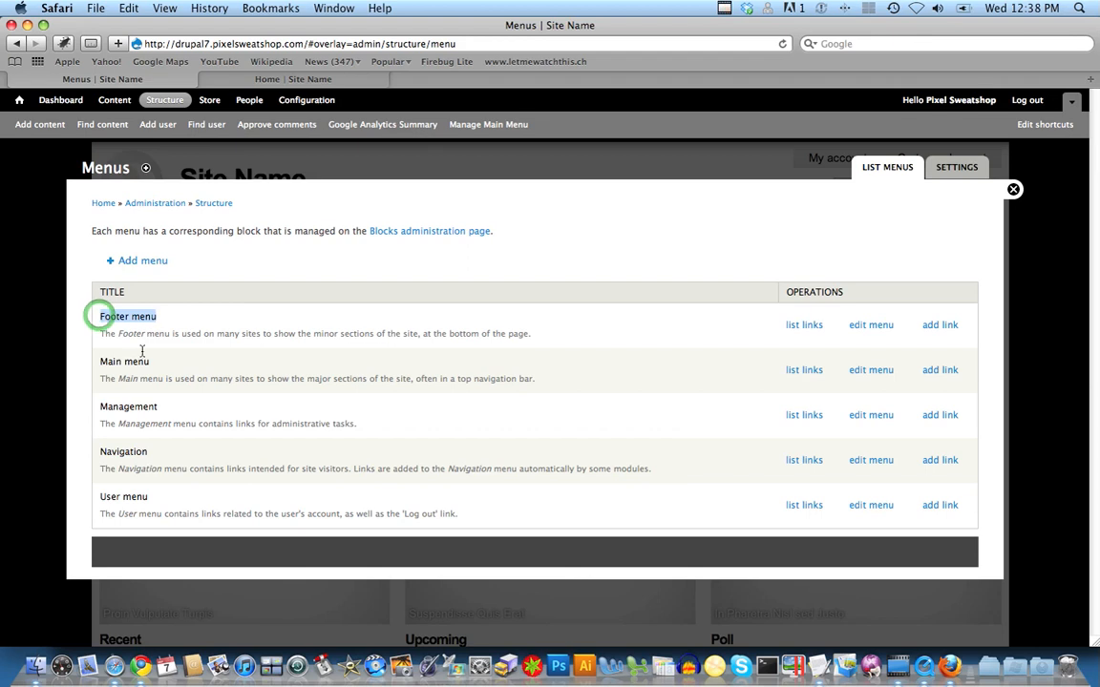
drag(100, 361, 181, 366)
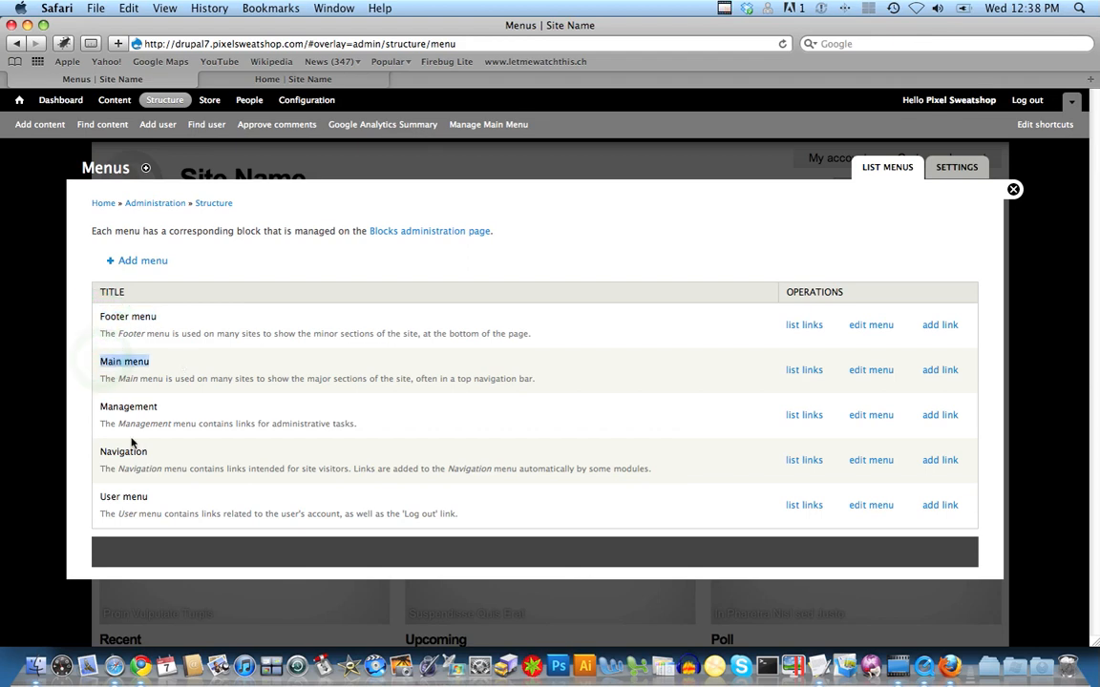
drag(96, 502, 164, 499)
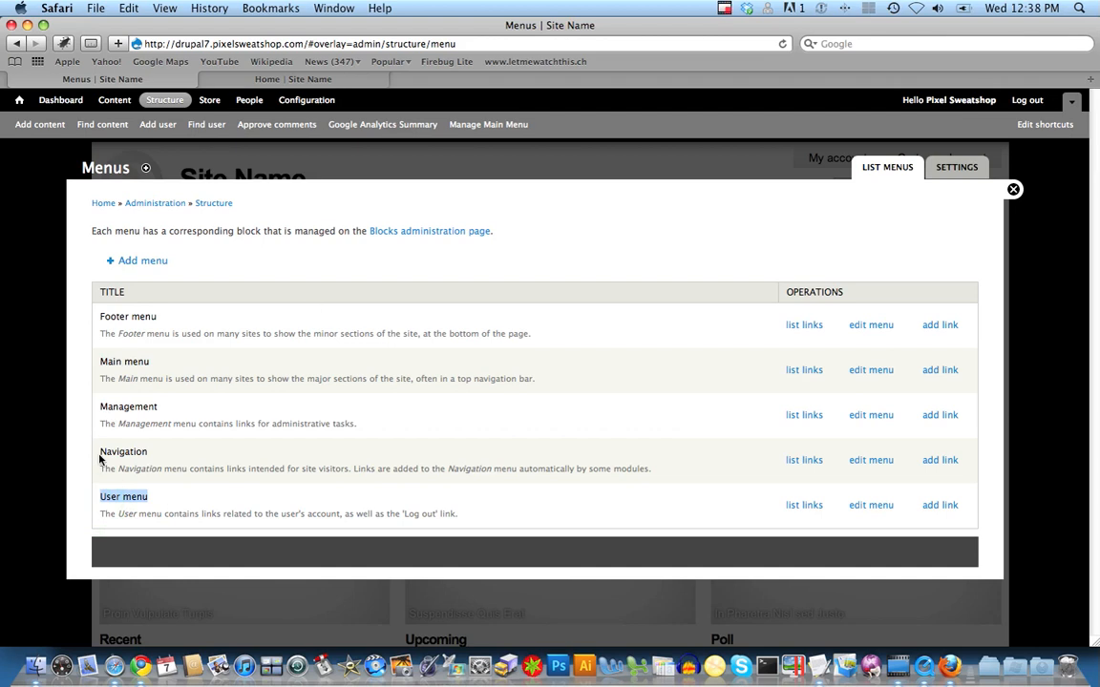
click(286, 79)
mouse_move(804, 160)
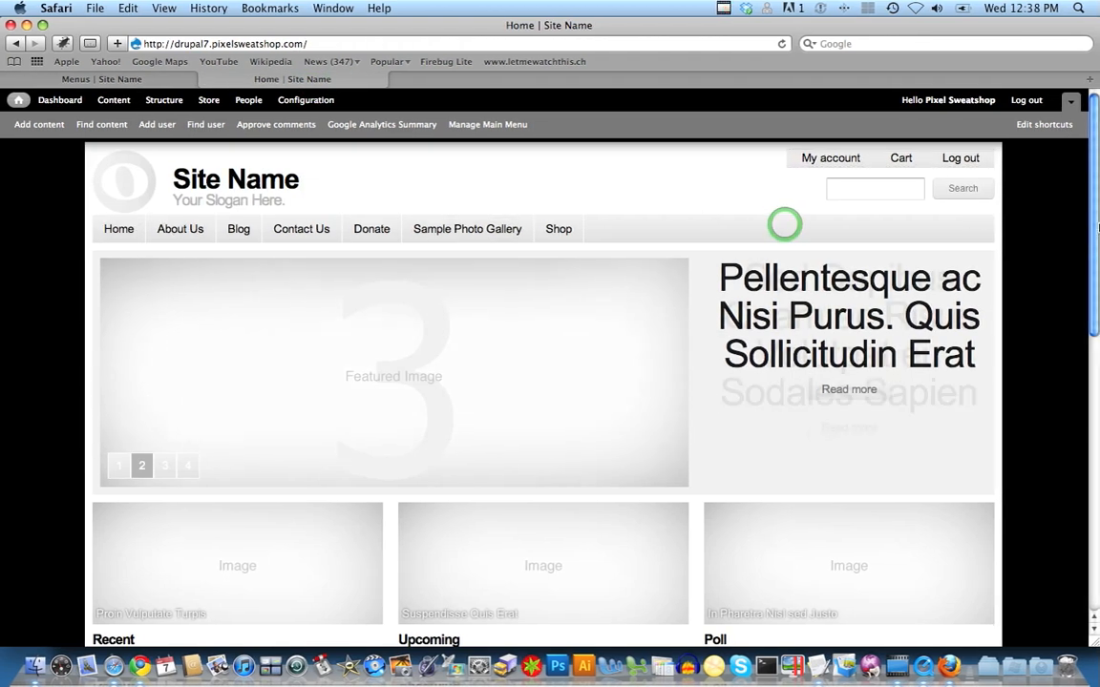
scroll(193, 572, down, 15)
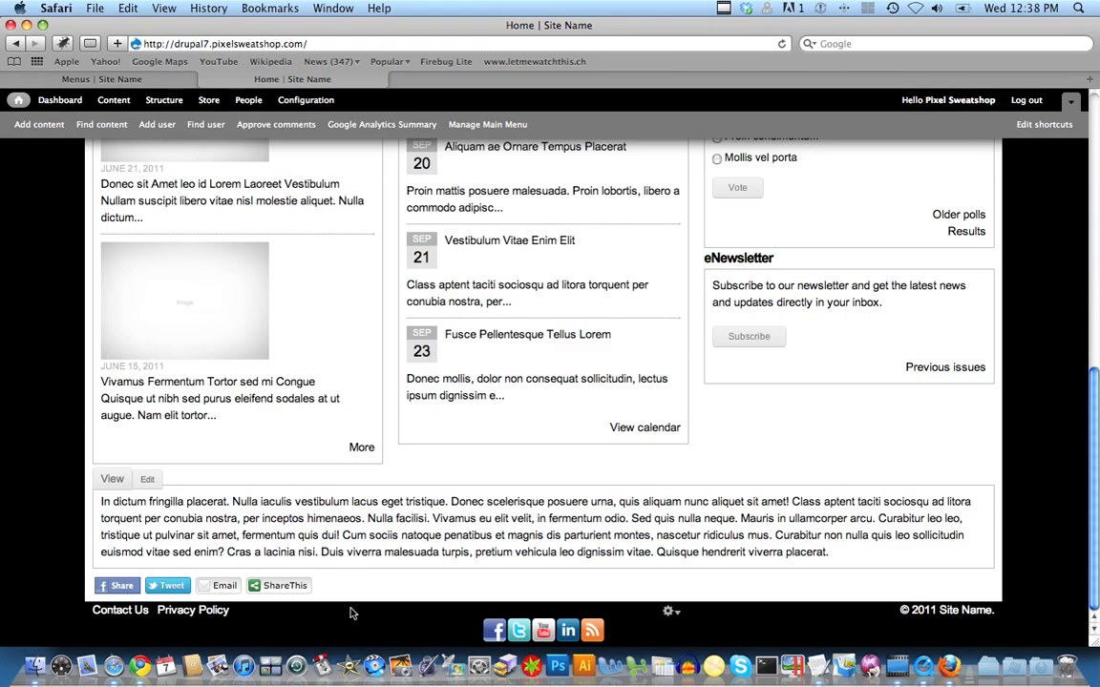
scroll(429, 604, up, 6)
scroll(428, 601, up, 5)
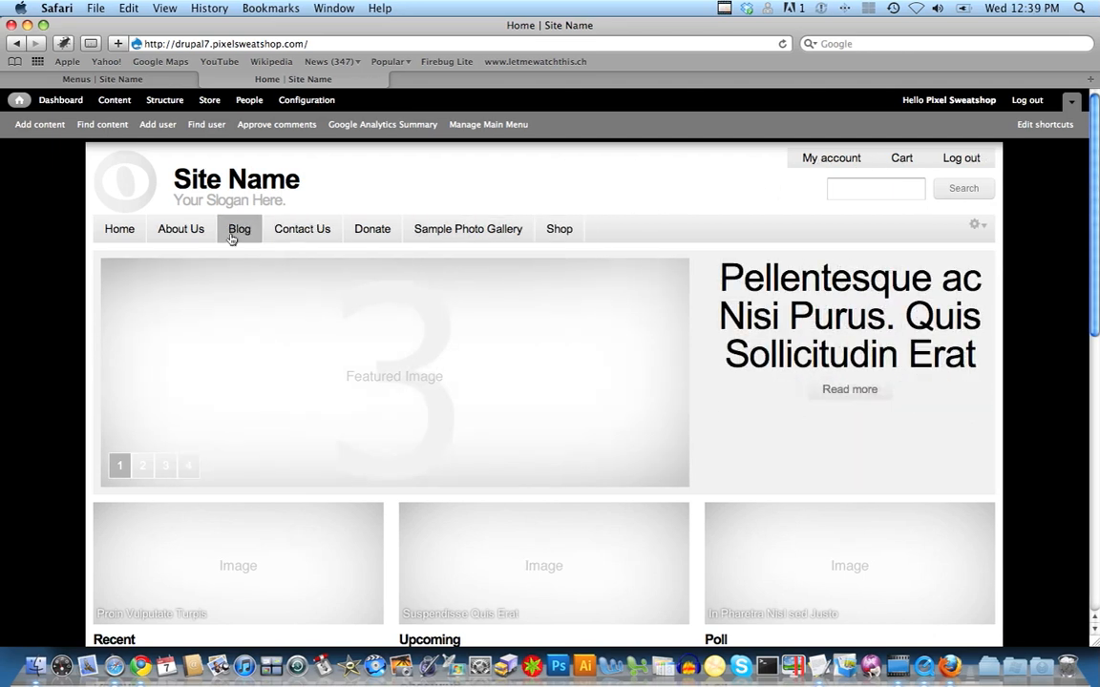
click(127, 233)
scroll(127, 233, down, 10)
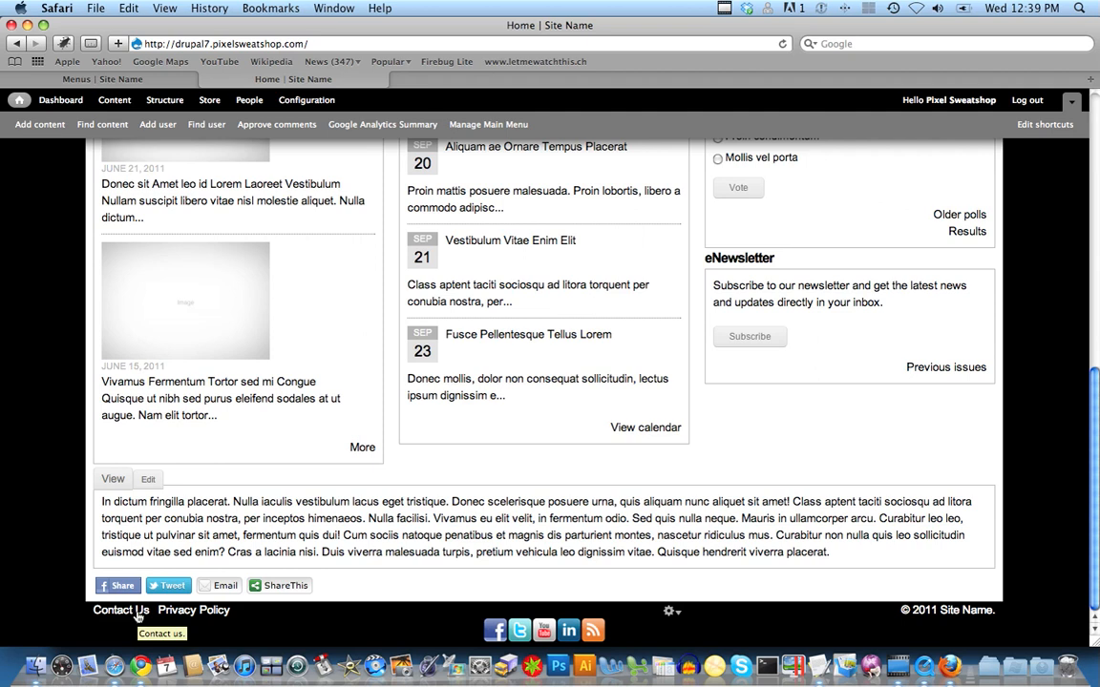
drag(1095, 539, 1097, 207)
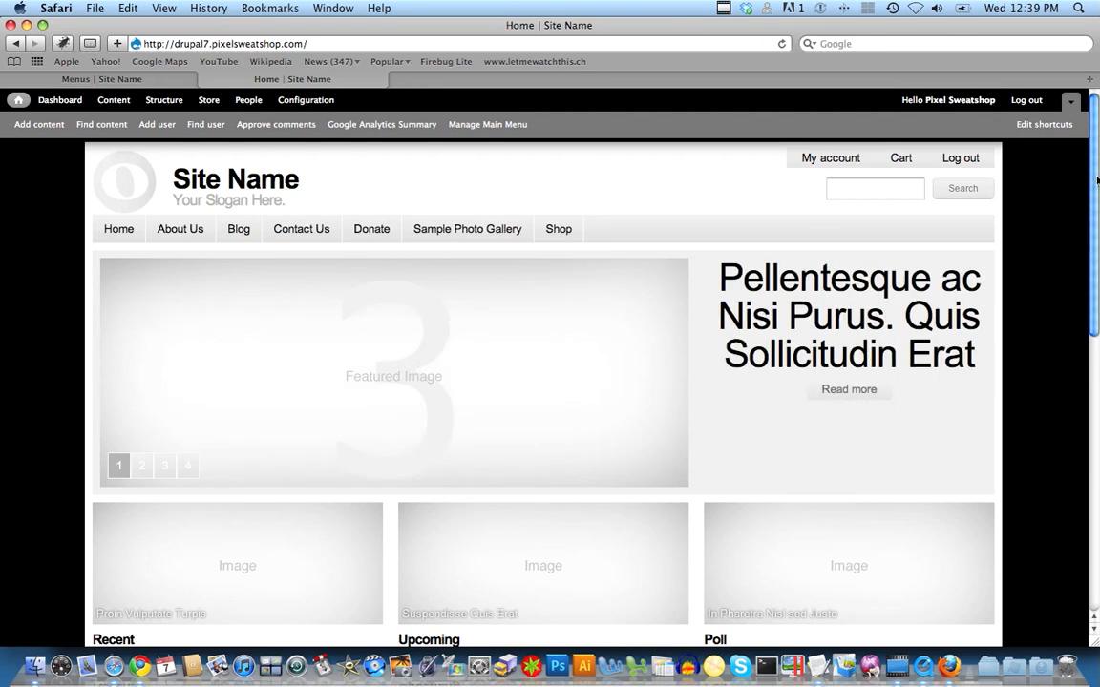
- Open the Main menu's links in the menu administration and start a new link titled "Test Link"
click(121, 84)
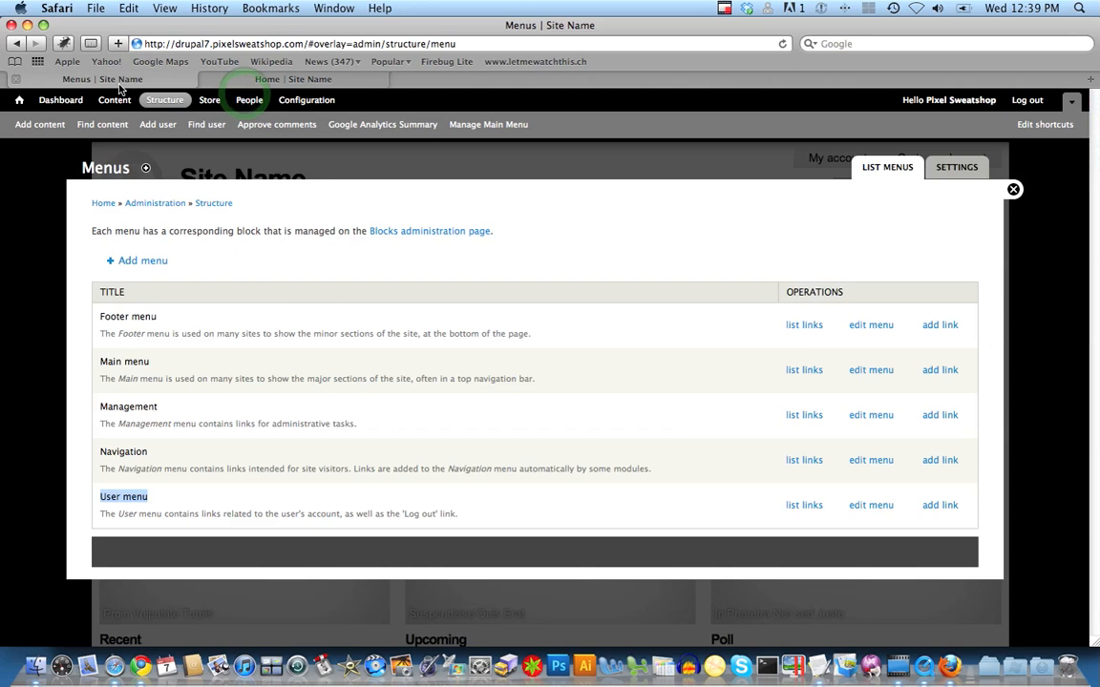
click(792, 372)
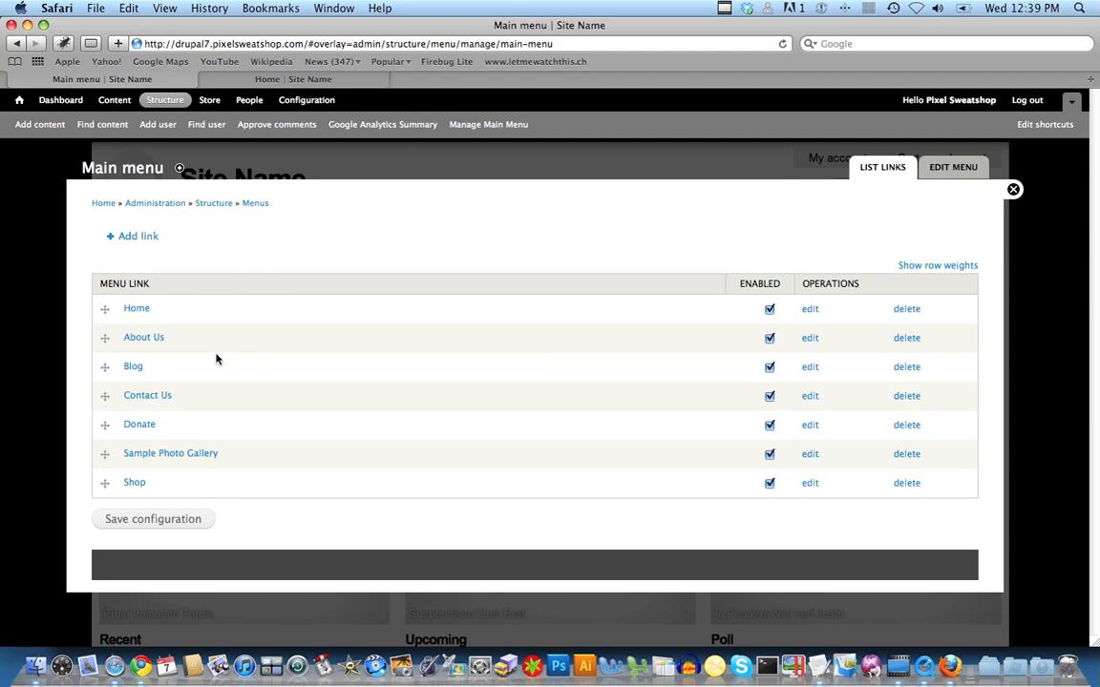
click(137, 238)
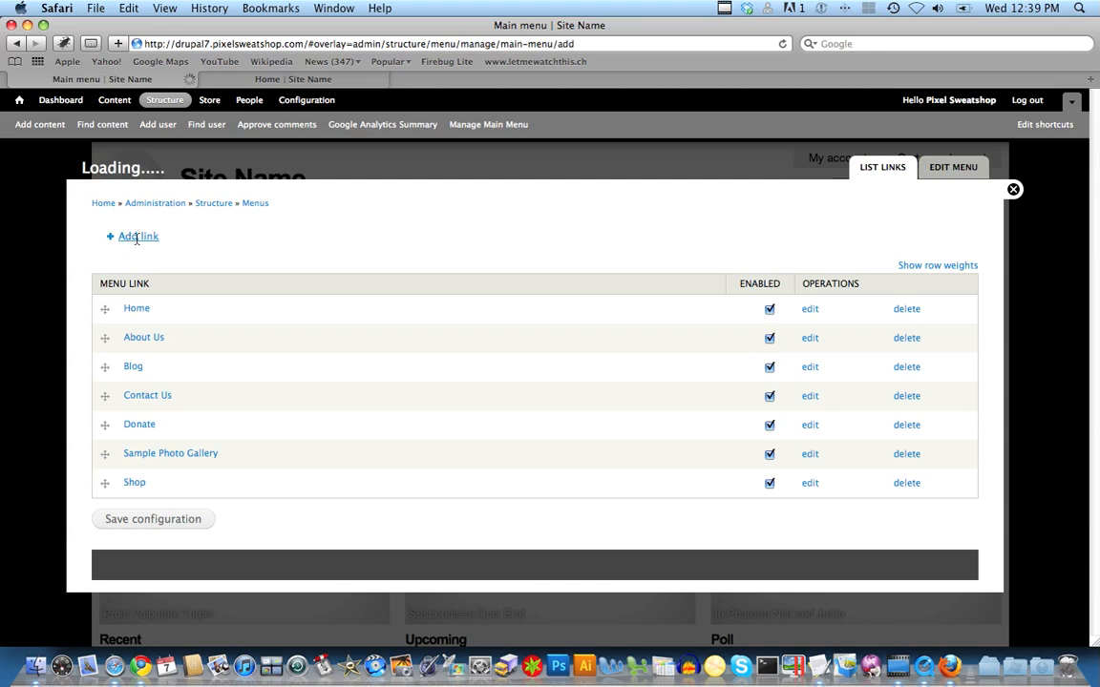
click(137, 242)
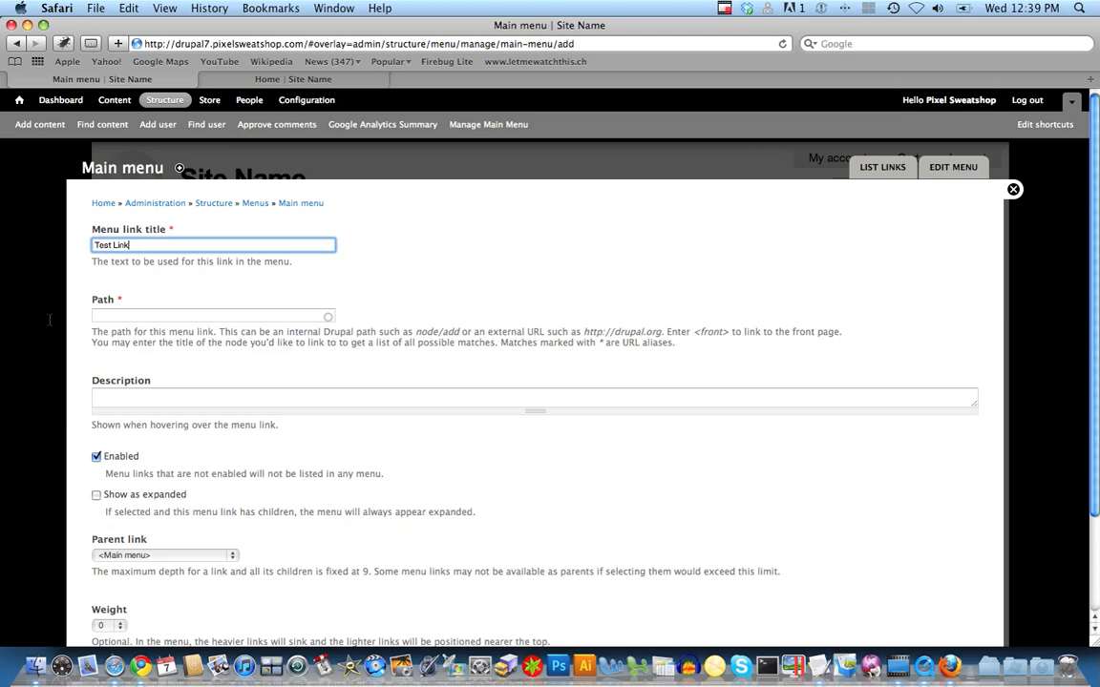
- Set the new link's path to the Contact Form page, node/16, using the suggestions for "a"
click(119, 319)
text(a)
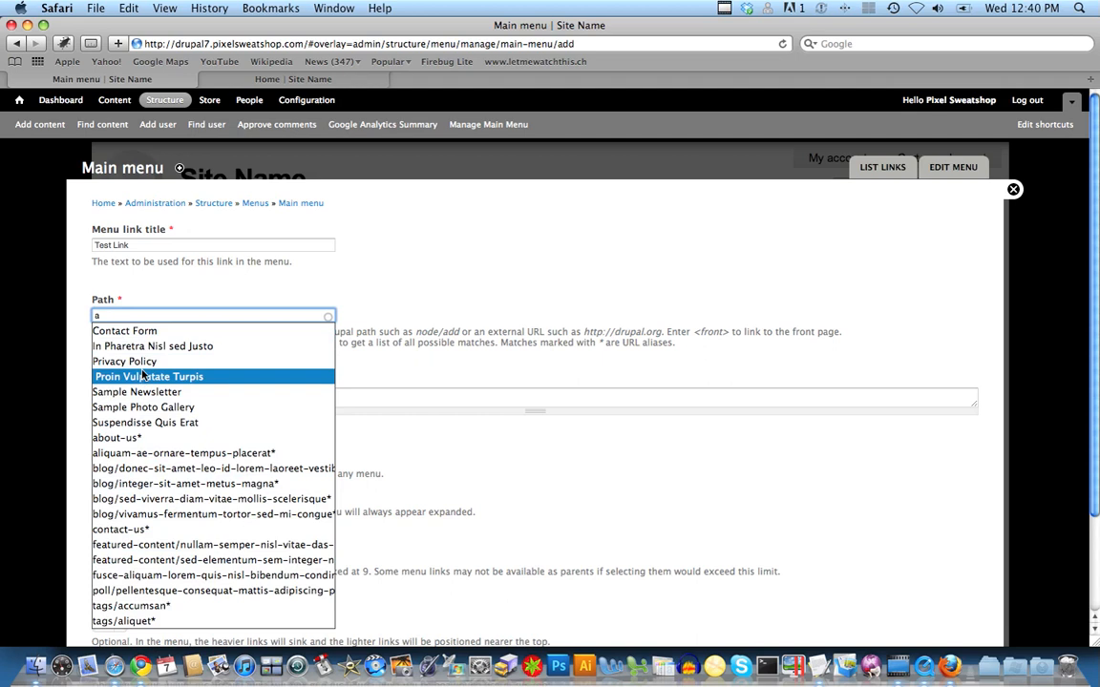
click(145, 338)
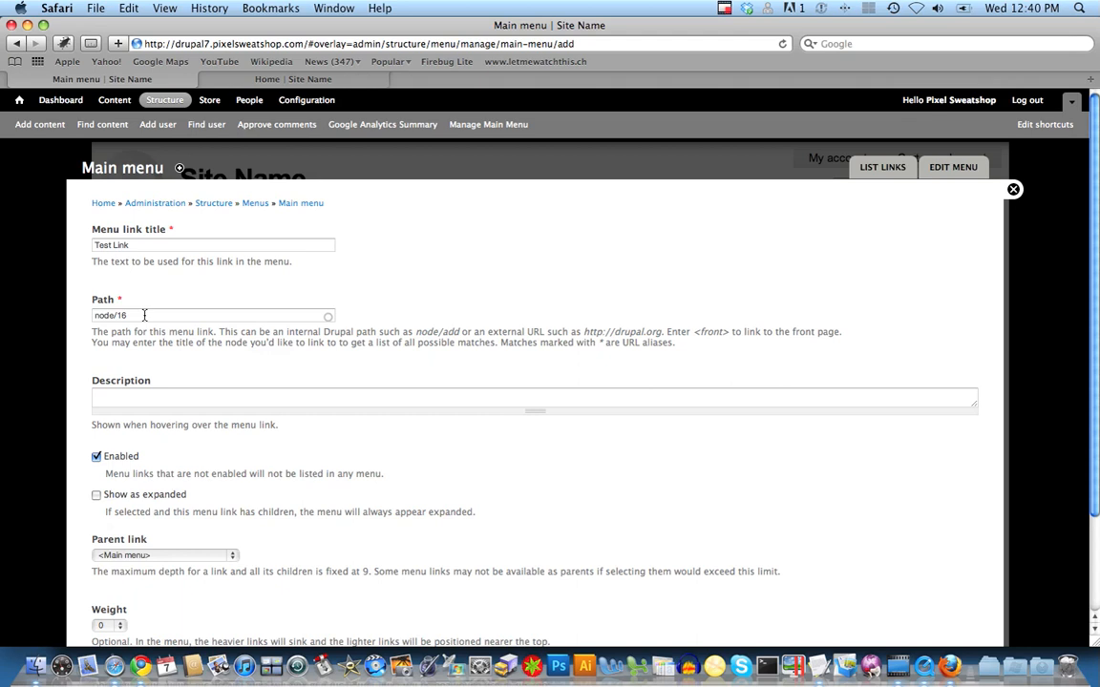
drag(144, 315, 92, 316)
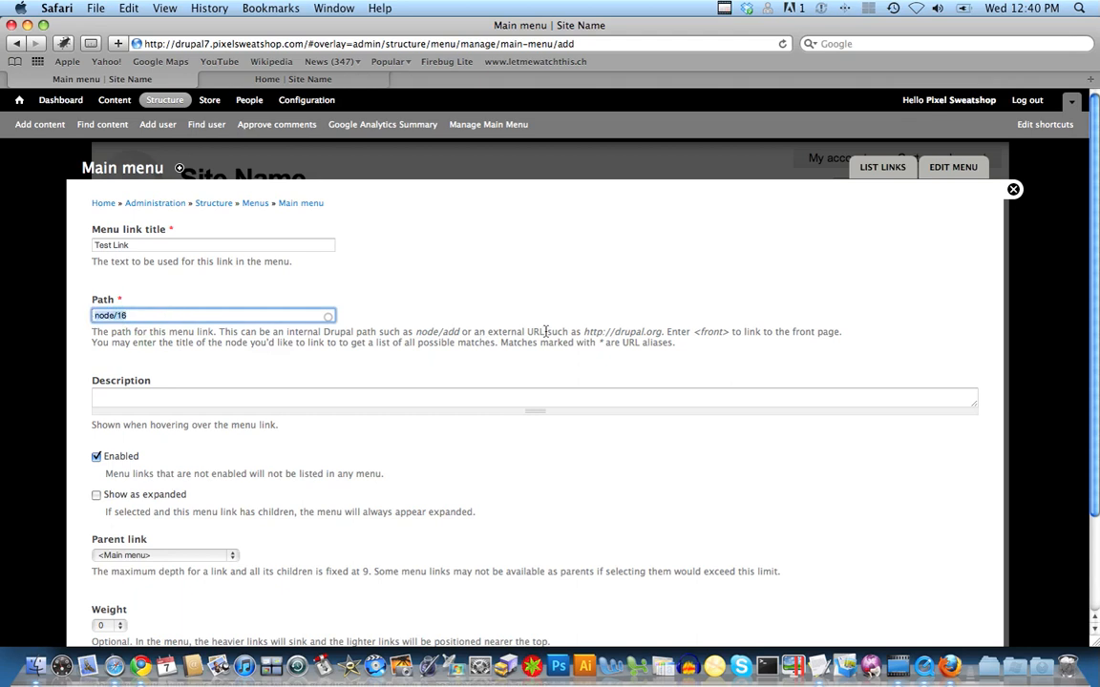
drag(582, 334, 77, 316)
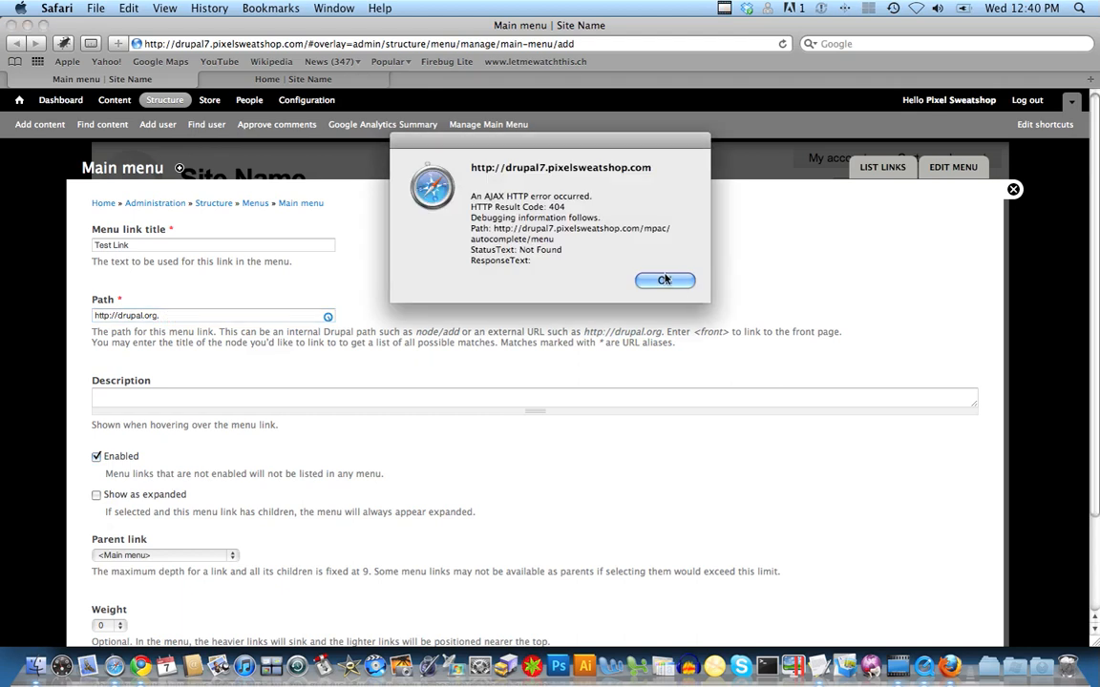
click(665, 281)
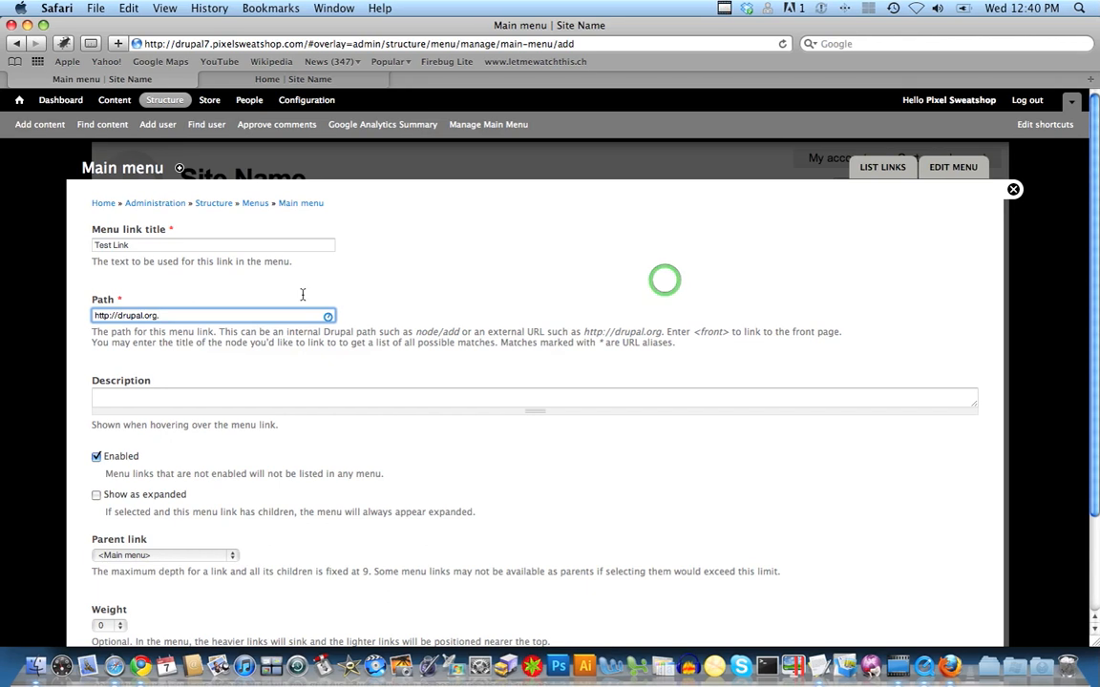
triple_click(247, 314)
key(BackSpace)
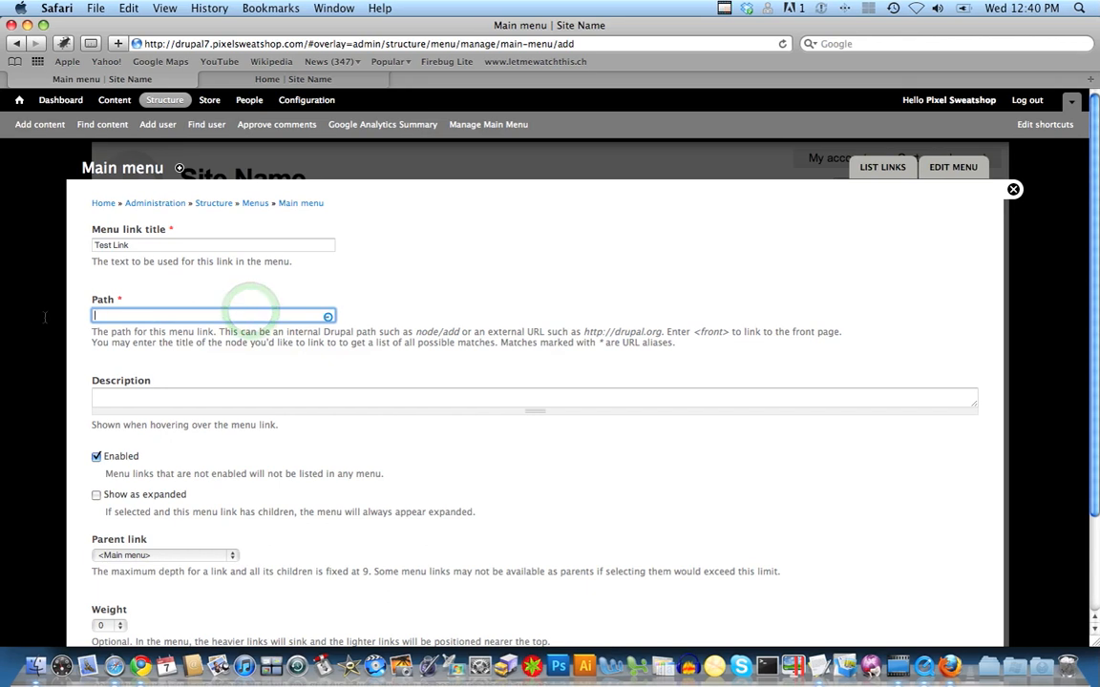
text(a)
click(208, 322)
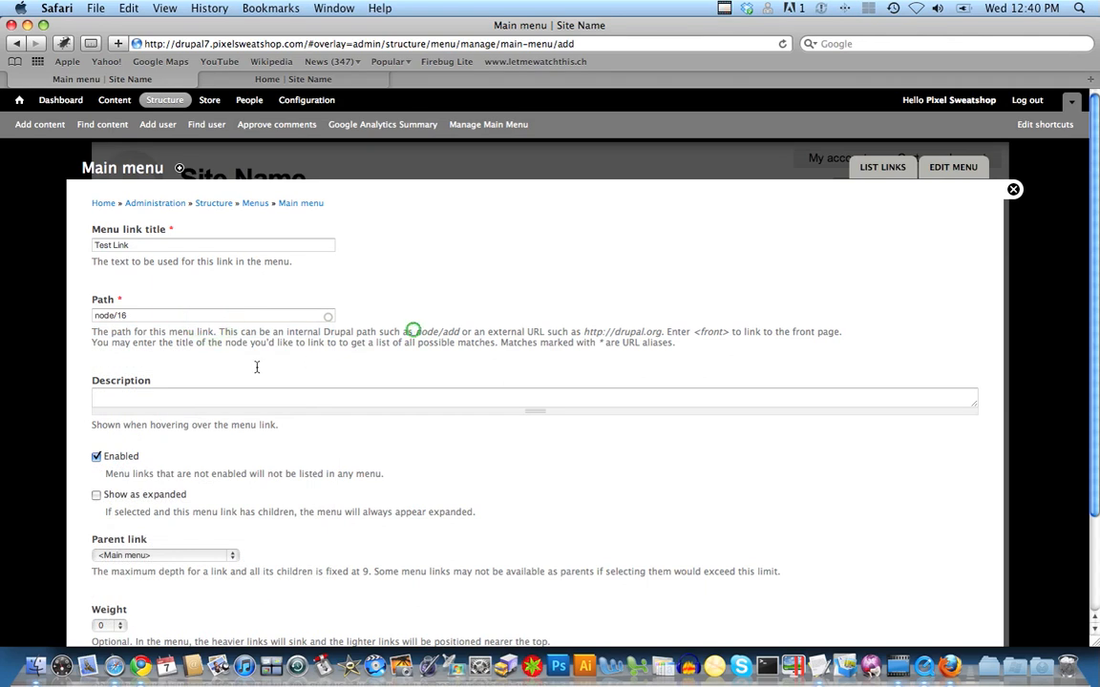
- Check the Cart link's tooltip on the home page and enter "Get a hold of us." as the new link's description
click(206, 400)
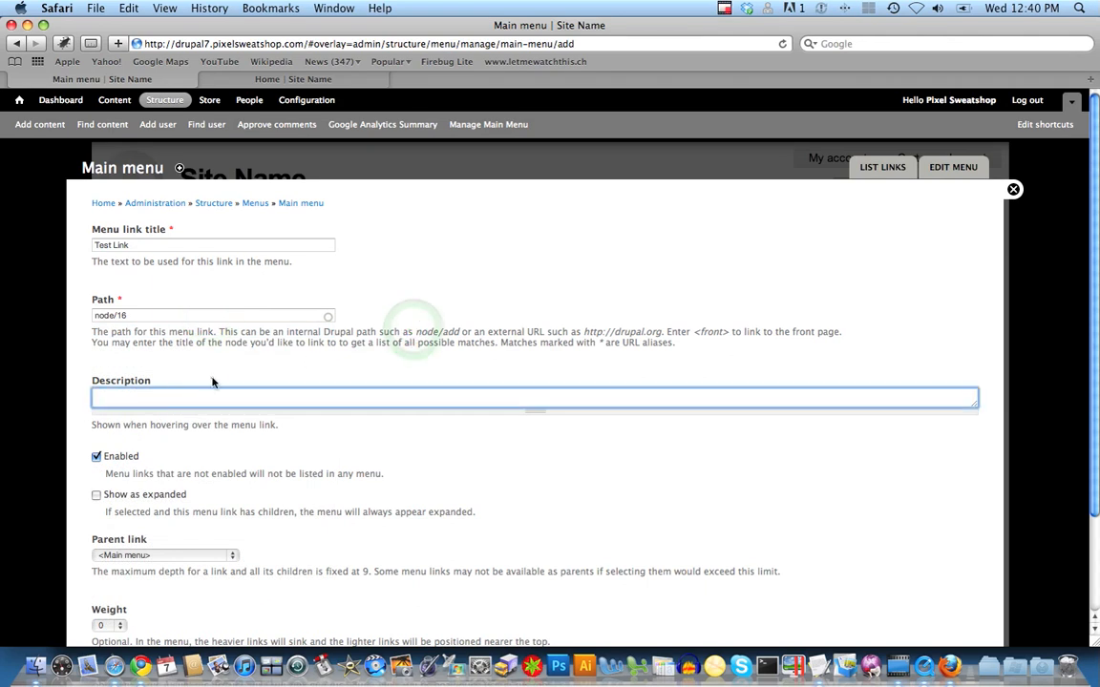
click(301, 78)
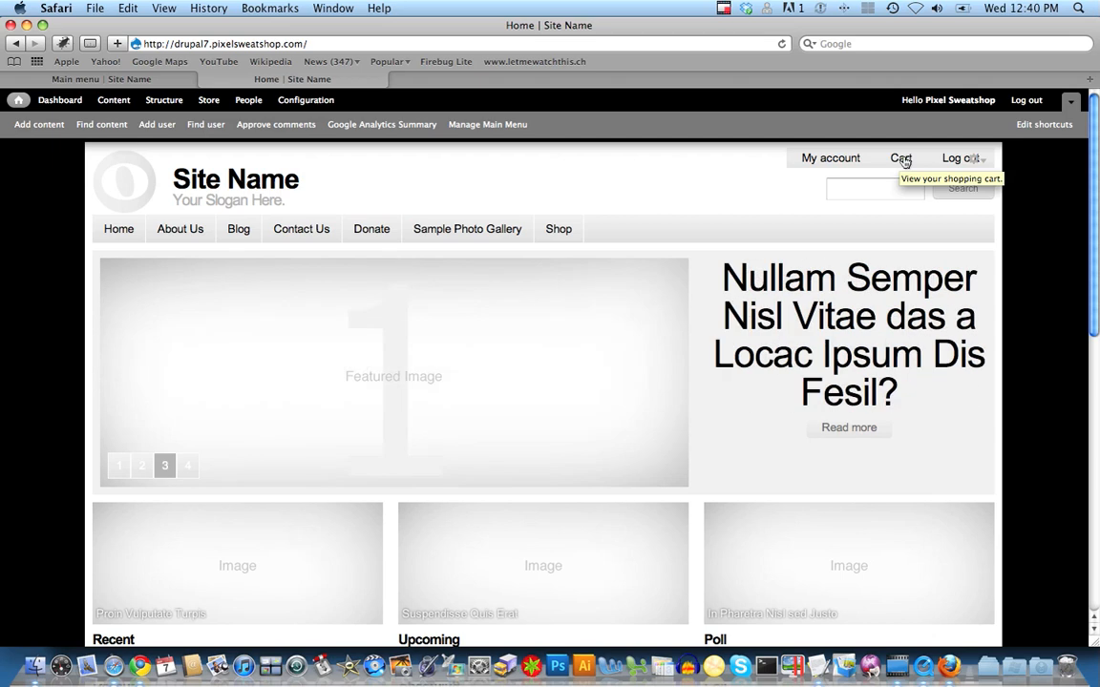
click(80, 82)
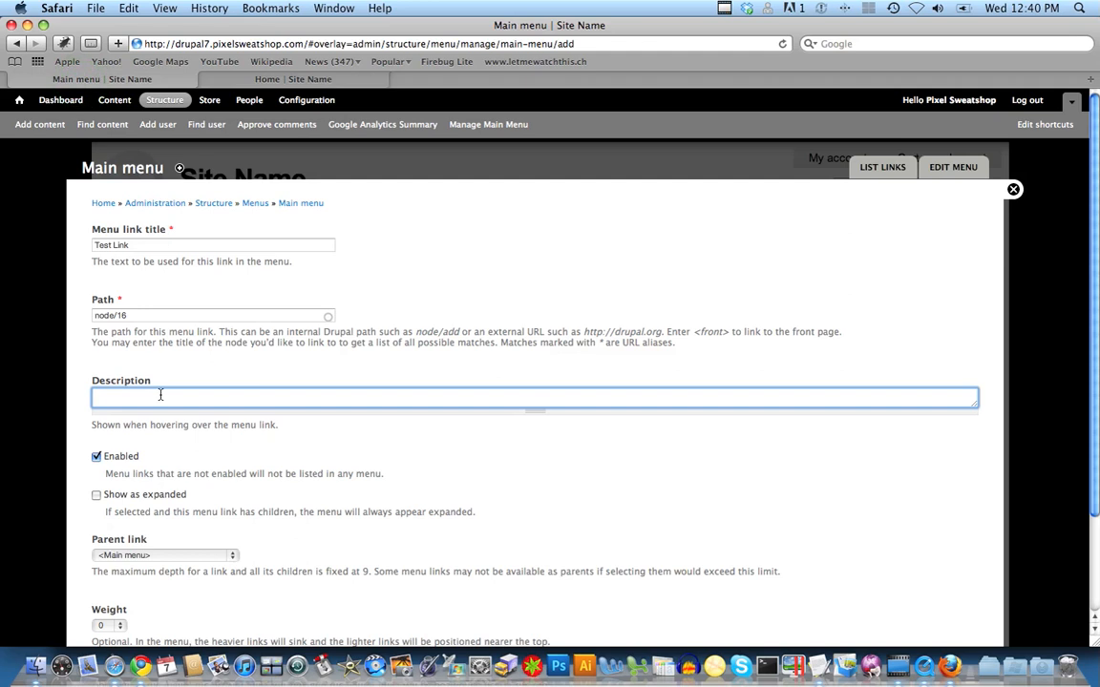
text(Get a hold of us.)
- Enable Show as expanded for the new link and set its parent link to Contact Us under the Main menu
drag(1091, 321, 1096, 425)
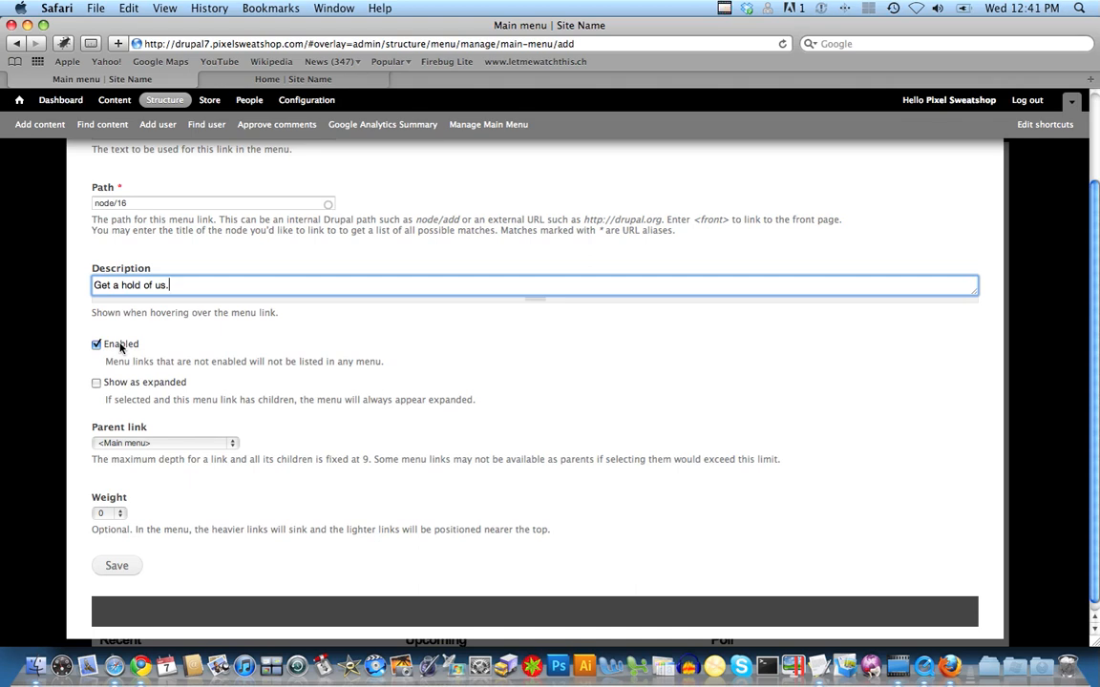
click(96, 383)
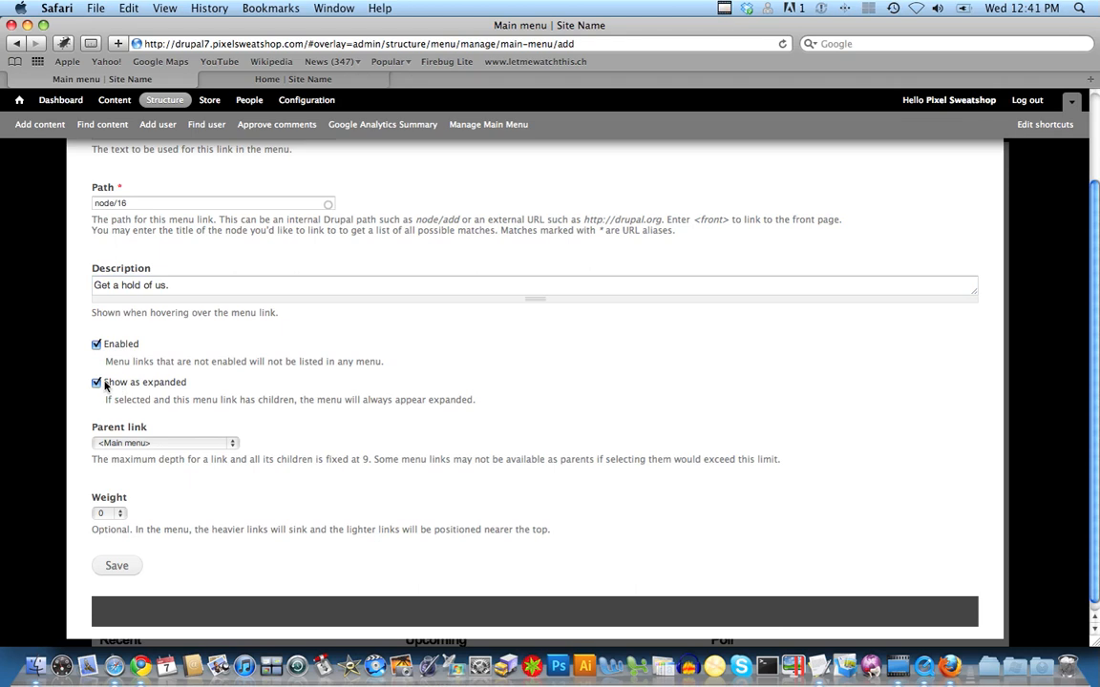
click(255, 80)
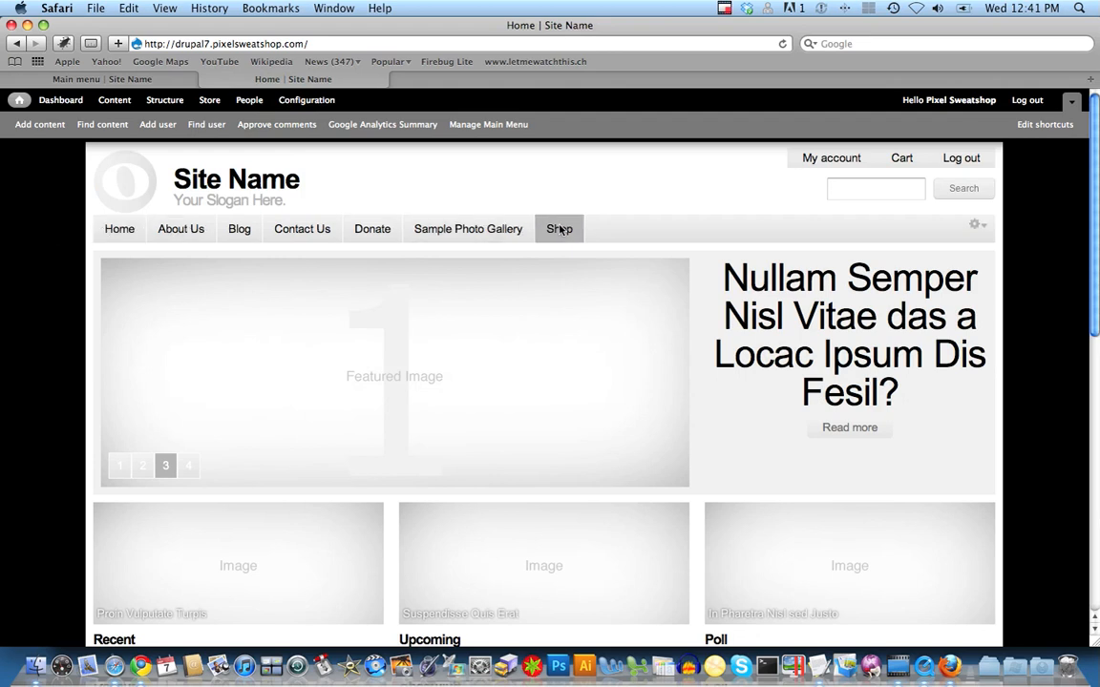
click(99, 80)
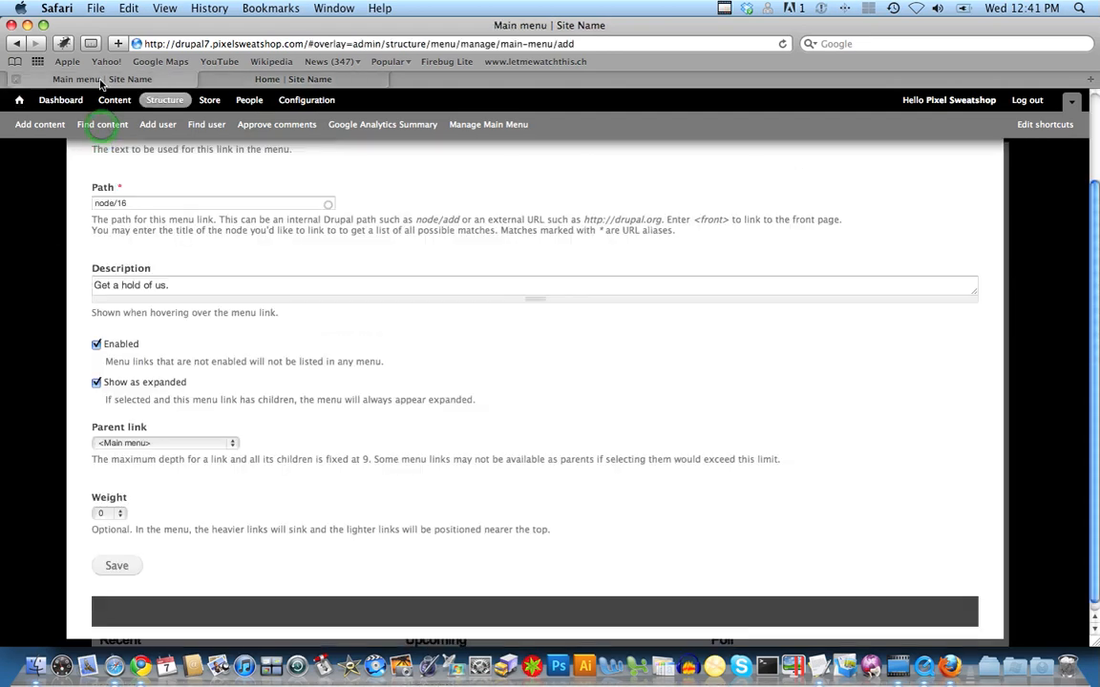
click(159, 445)
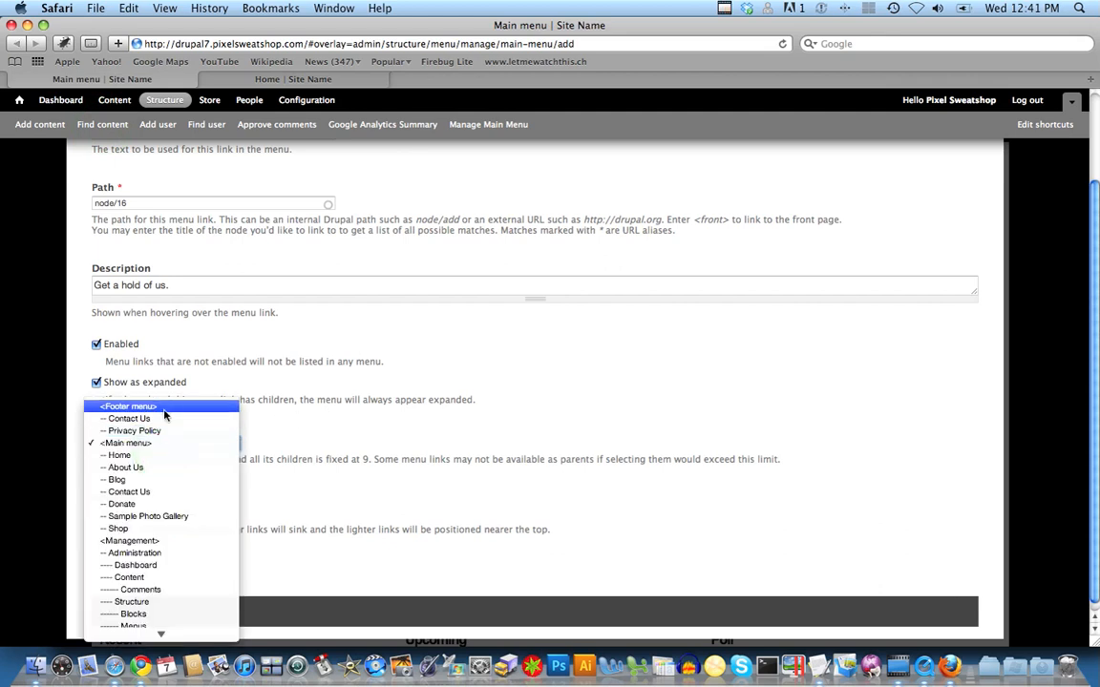
click(157, 489)
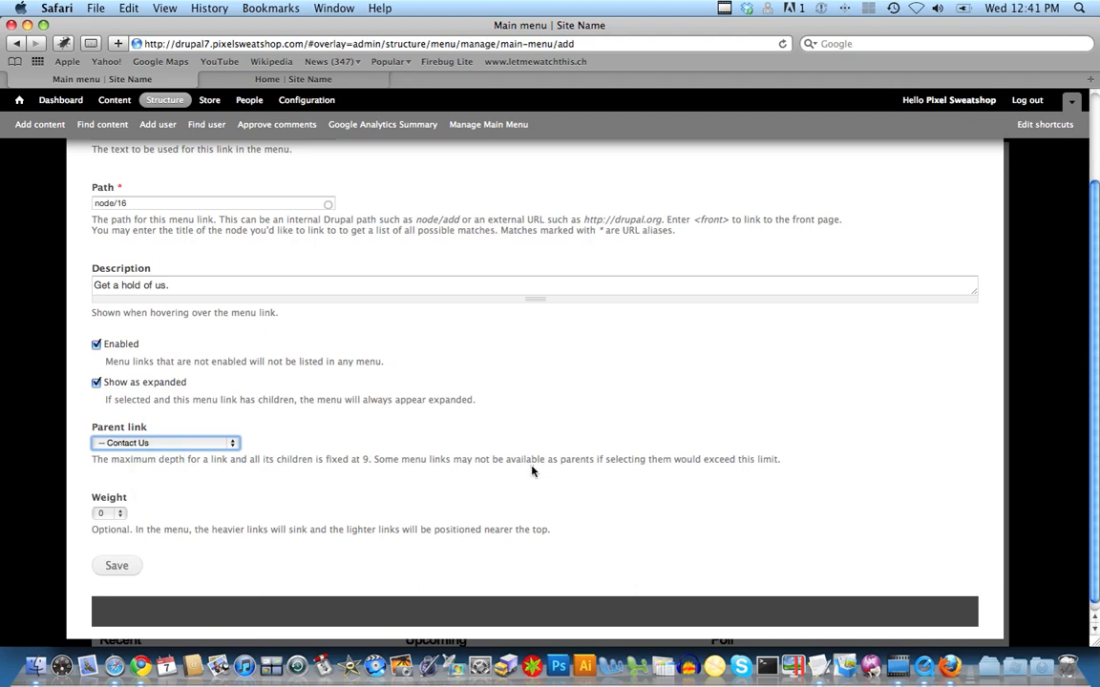
- Review the weight choices, keep the weight at 0, and save the new menu link
scroll(528, 467, down, 1)
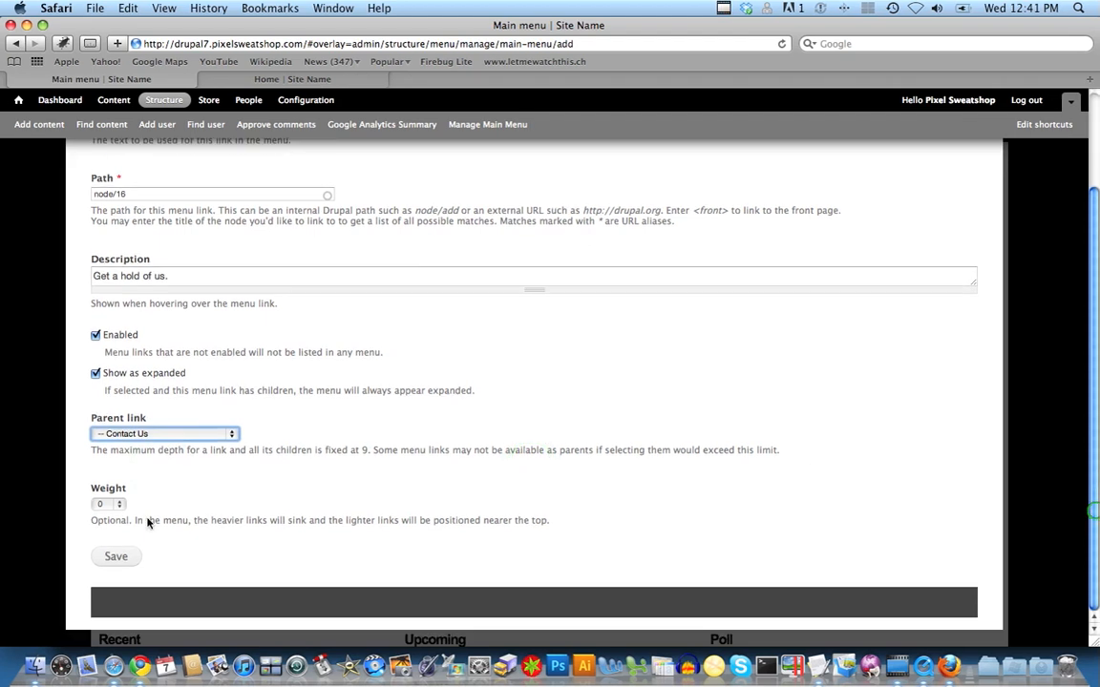
click(110, 504)
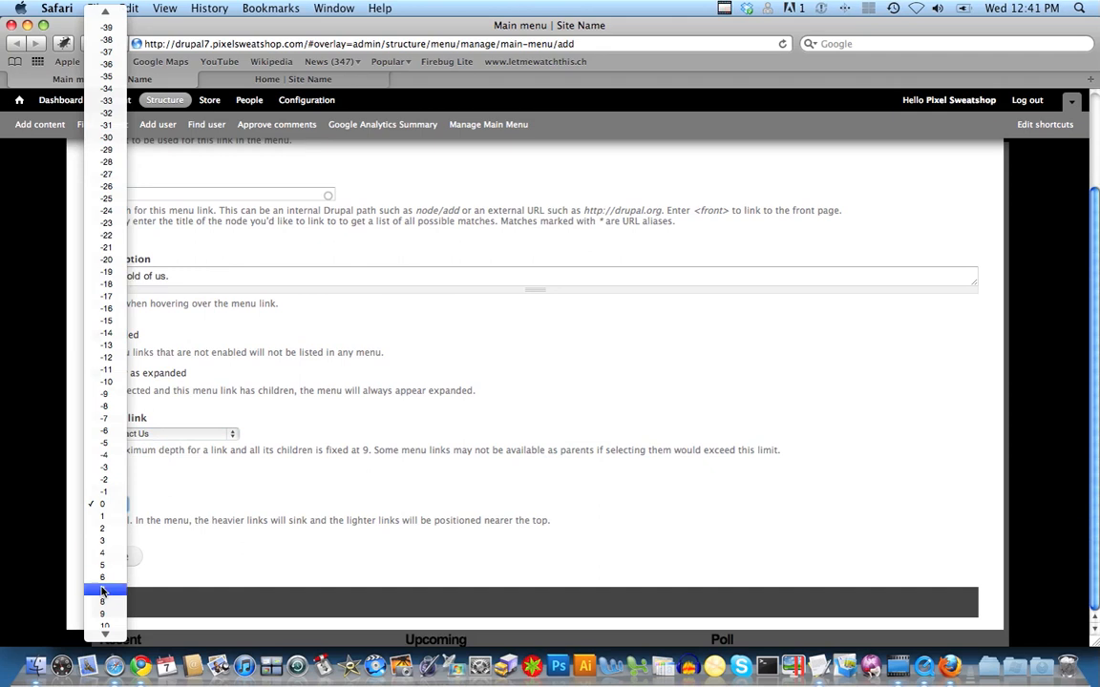
click(413, 392)
click(289, 78)
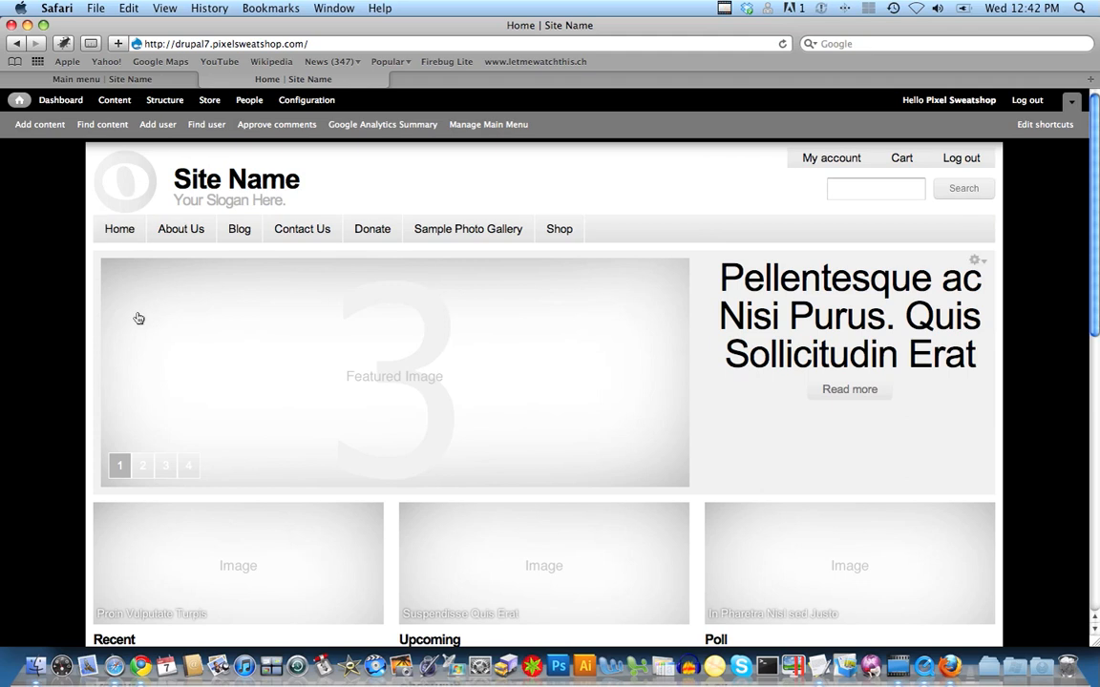
click(90, 80)
click(186, 502)
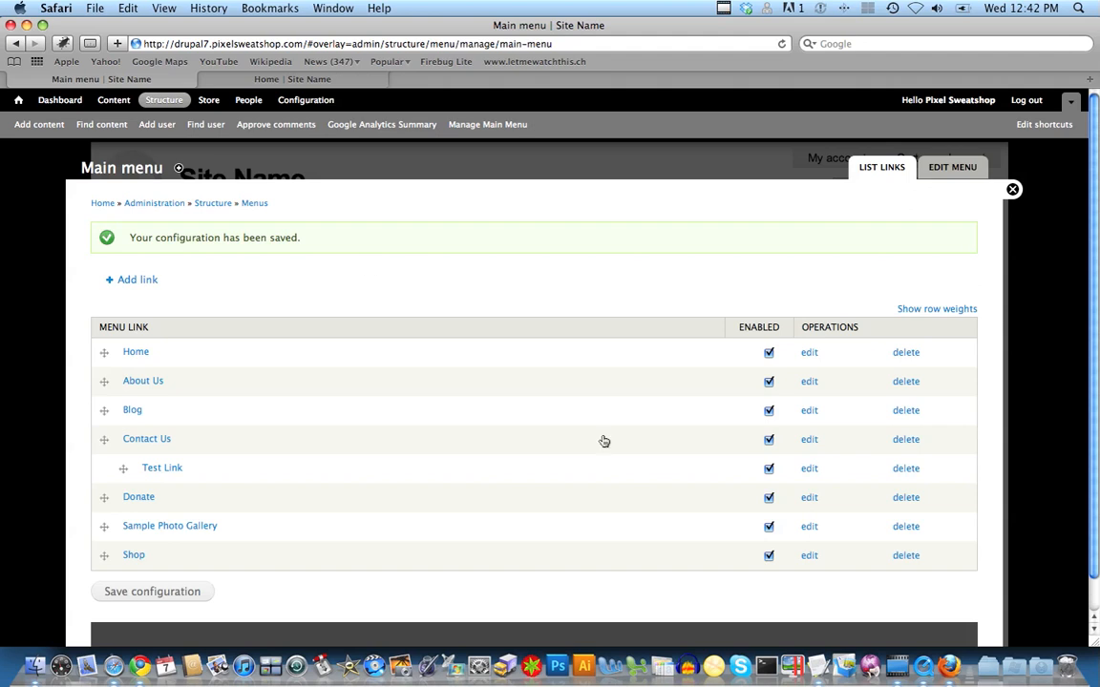
- Reload the home page and inspect the Contact Us submenu for the Test Link and its tooltip
click(299, 81)
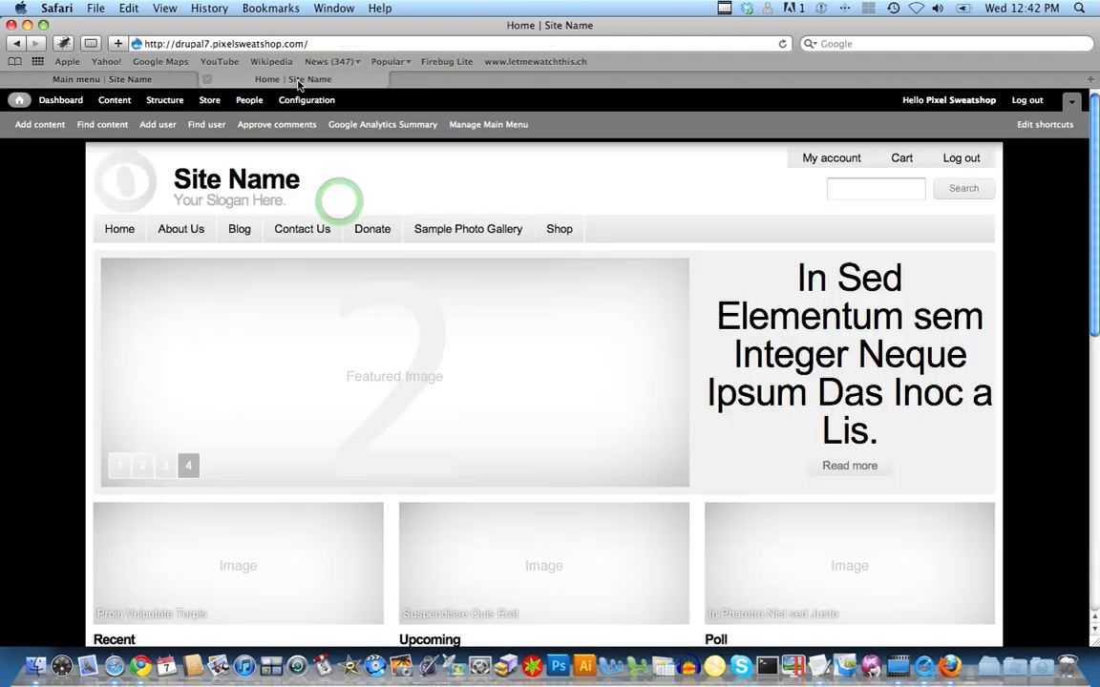
key(super+r)
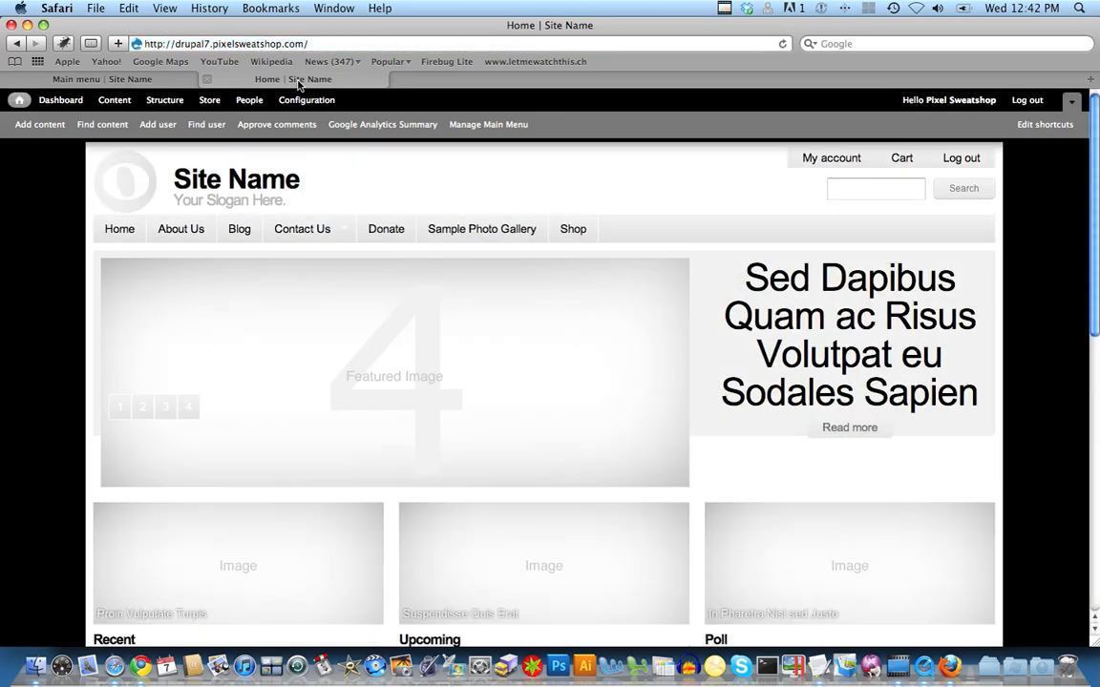
mouse_move(344, 235)
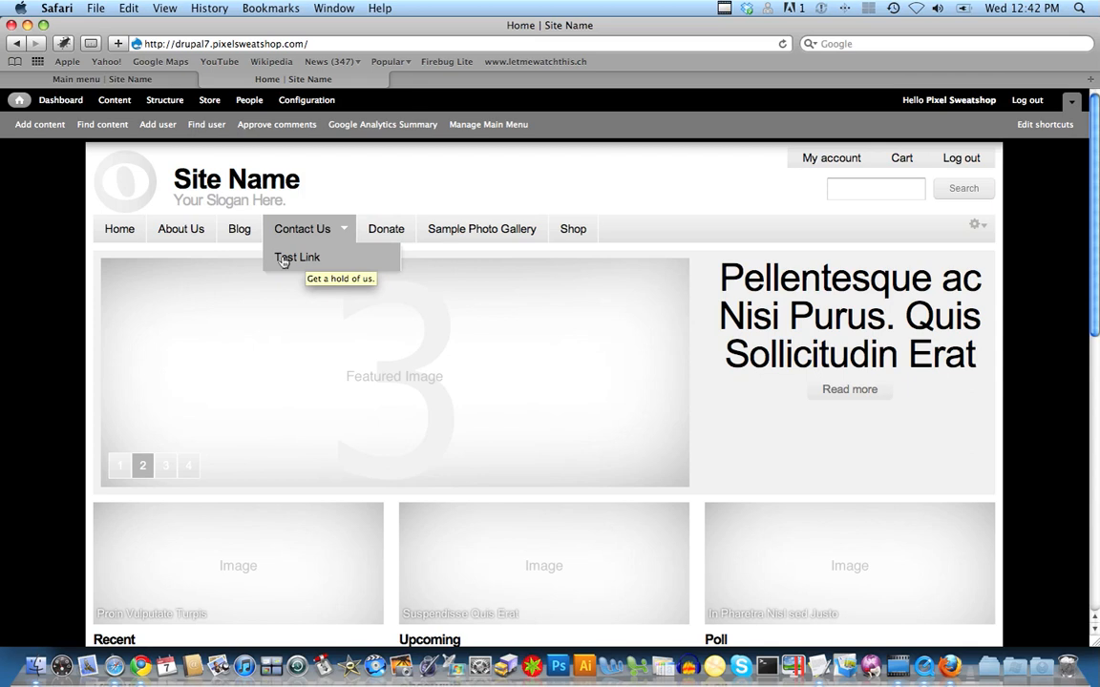
- In the Main menu, nest Home under About Us, move Test Link to the top level above Blog, and nest Sample Photo Gallery under Shop
click(120, 79)
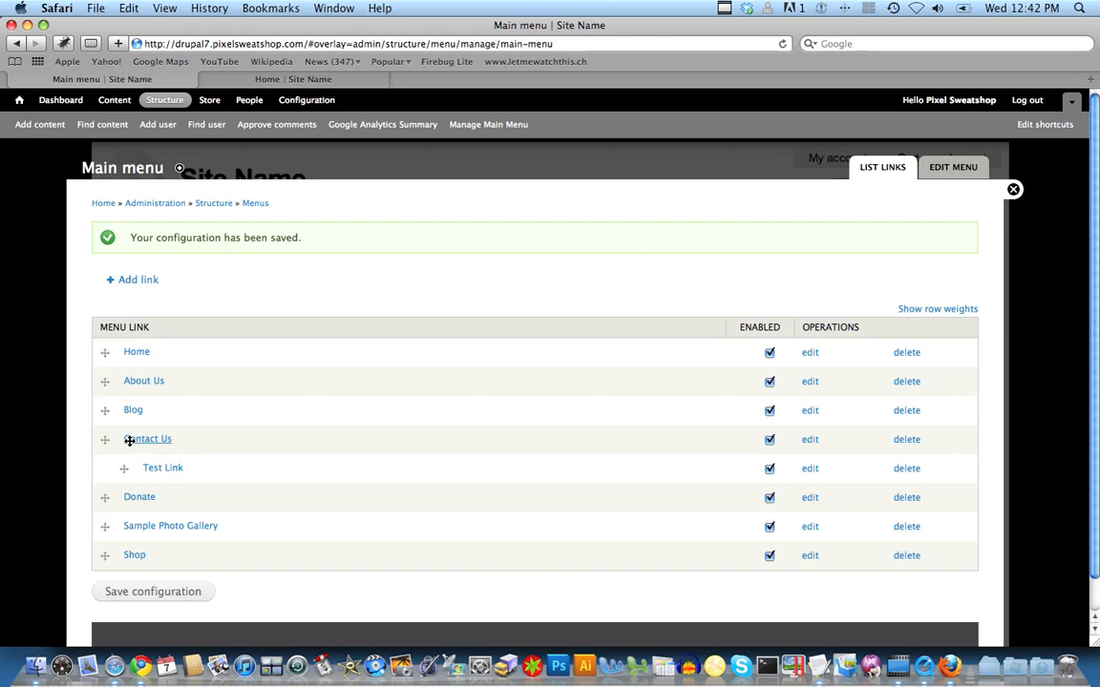
drag(126, 475, 123, 427)
click(172, 508)
drag(106, 569, 123, 597)
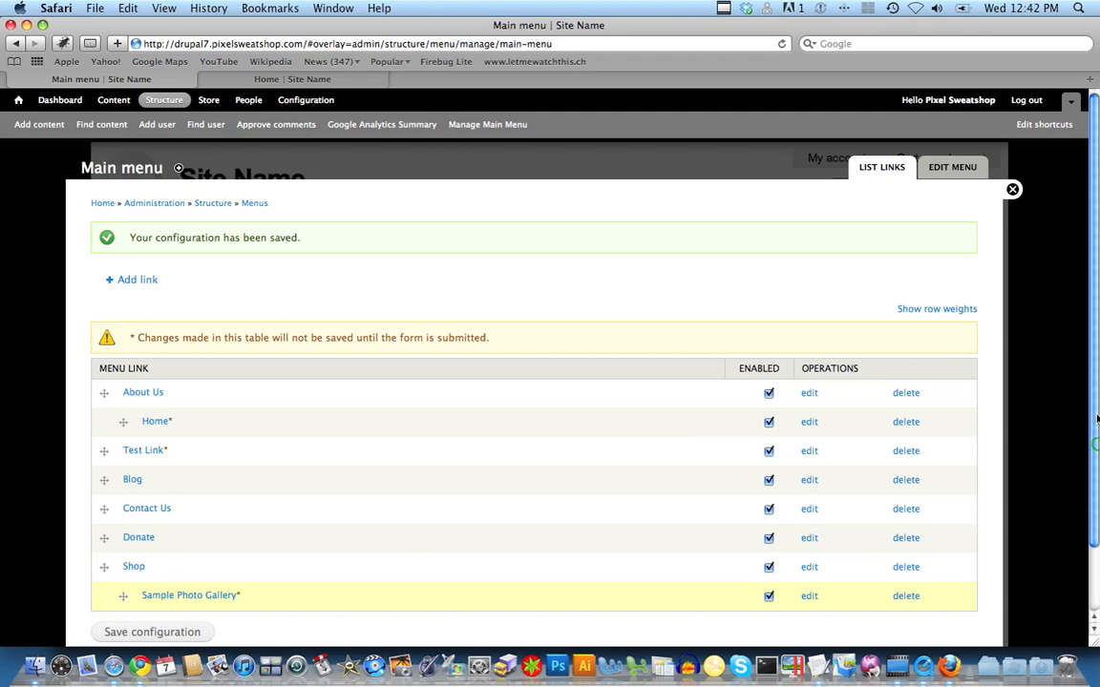
- Nest Donate under Sample Photo Gallery and Blog under Donate, and save the Main menu configuration
scroll(1021, 481, down, 2)
click(139, 482)
drag(110, 468, 228, 521)
drag(125, 389, 173, 523)
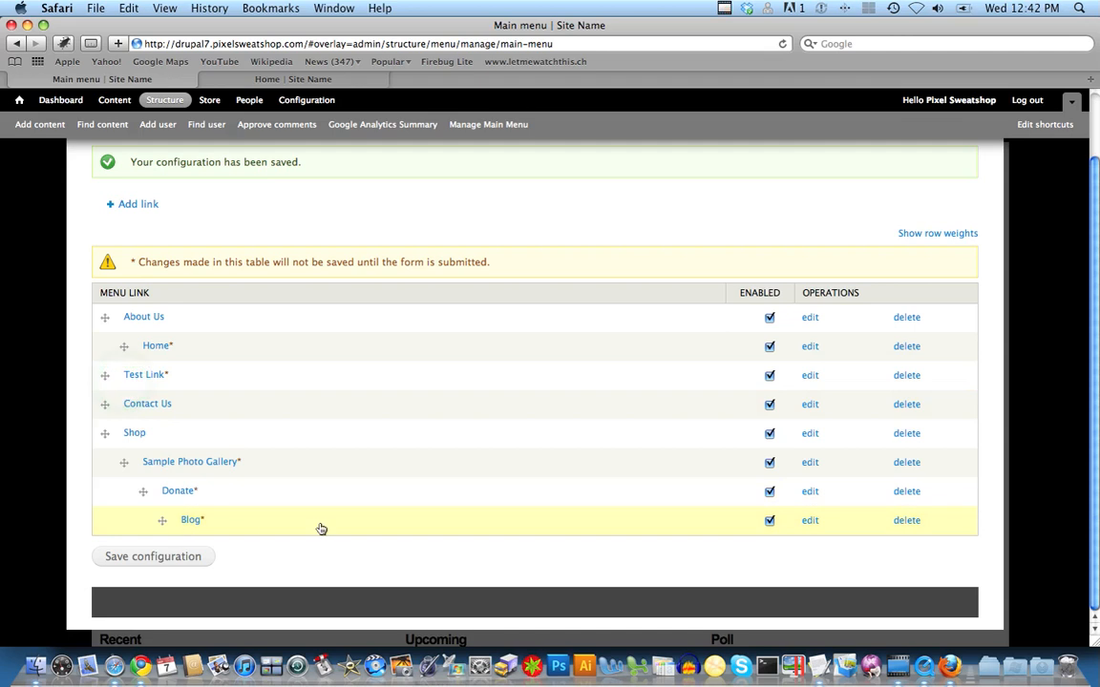
click(177, 556)
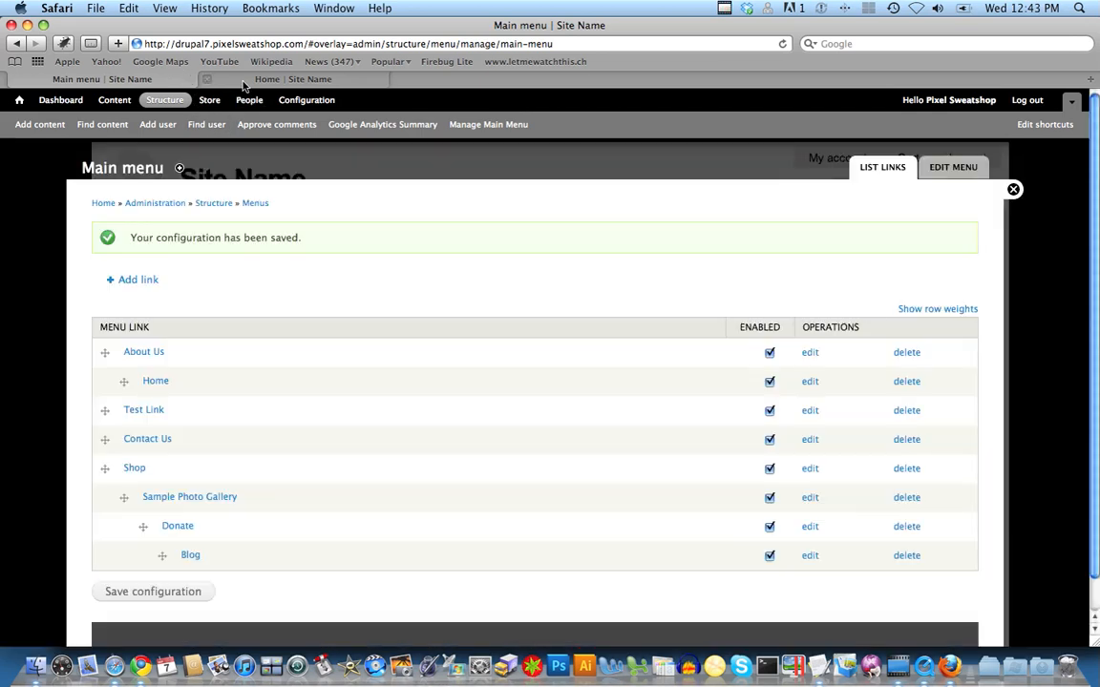
- Reload the home page and inspect the About Us submenu and the nested Shop submenus
click(243, 84)
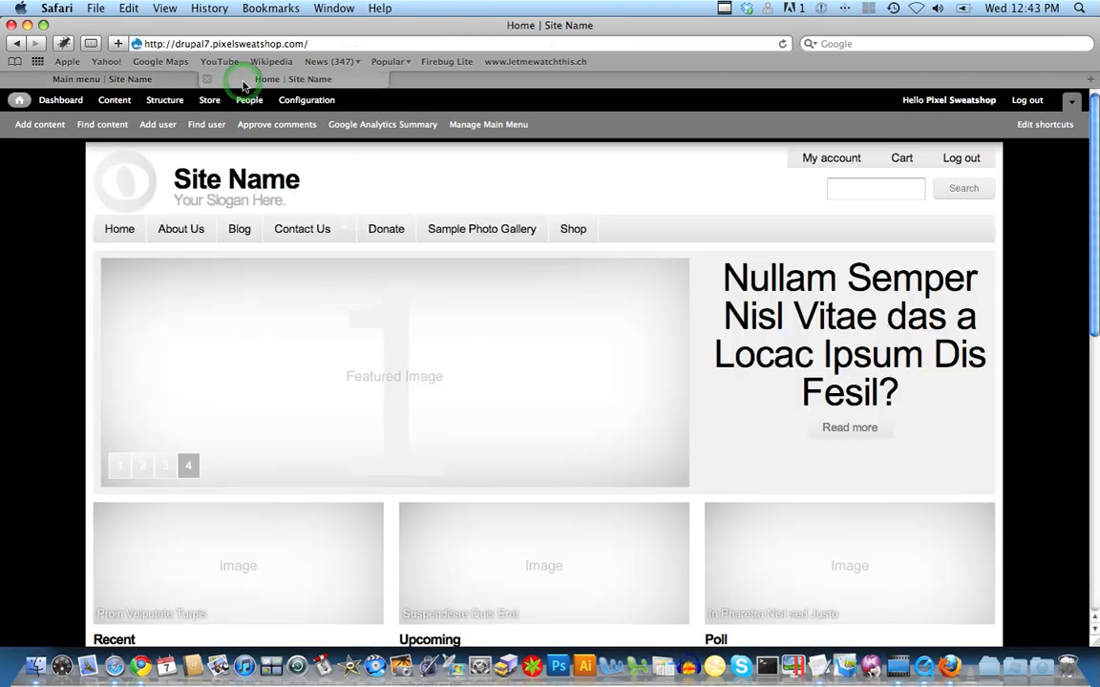
key(super+r)
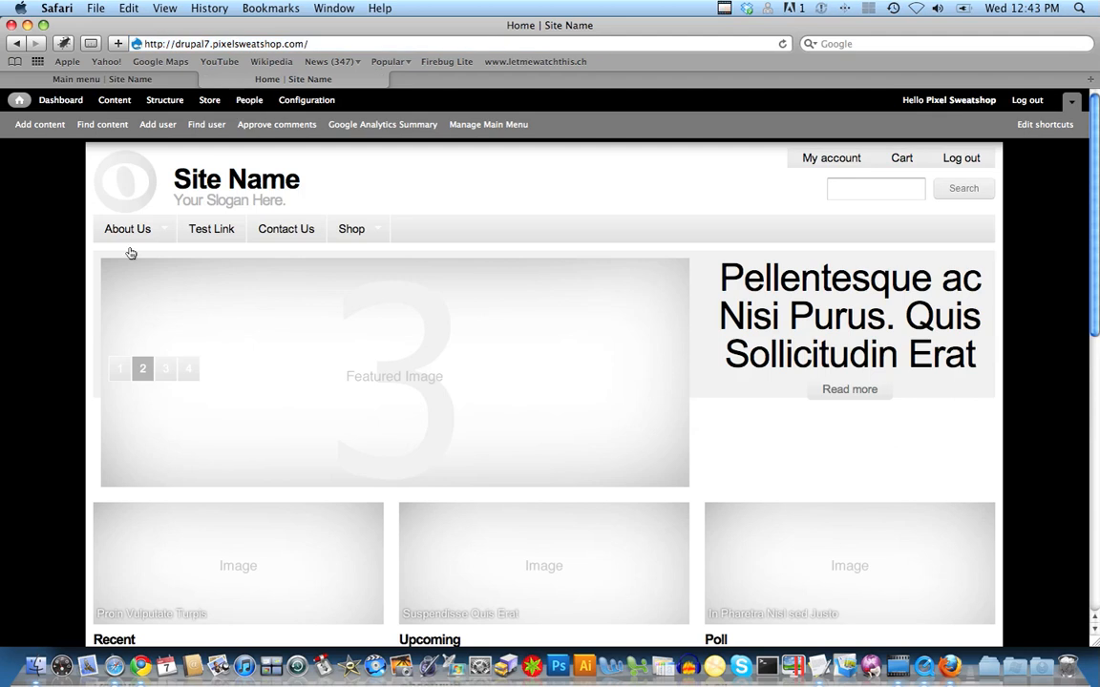
mouse_move(134, 235)
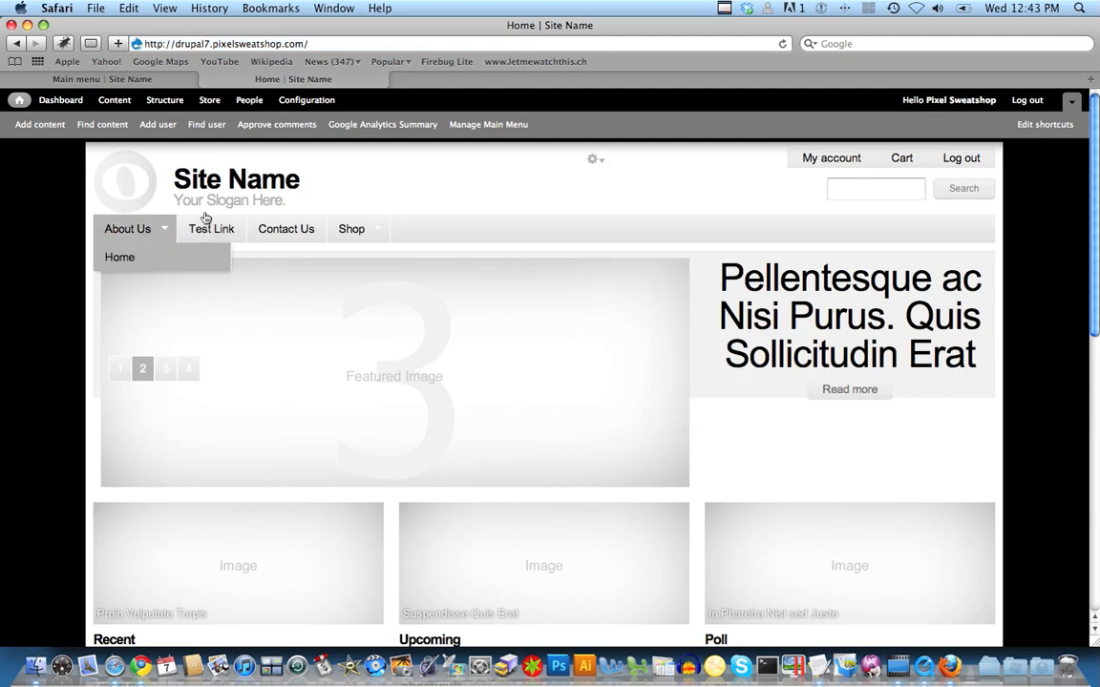
mouse_move(359, 266)
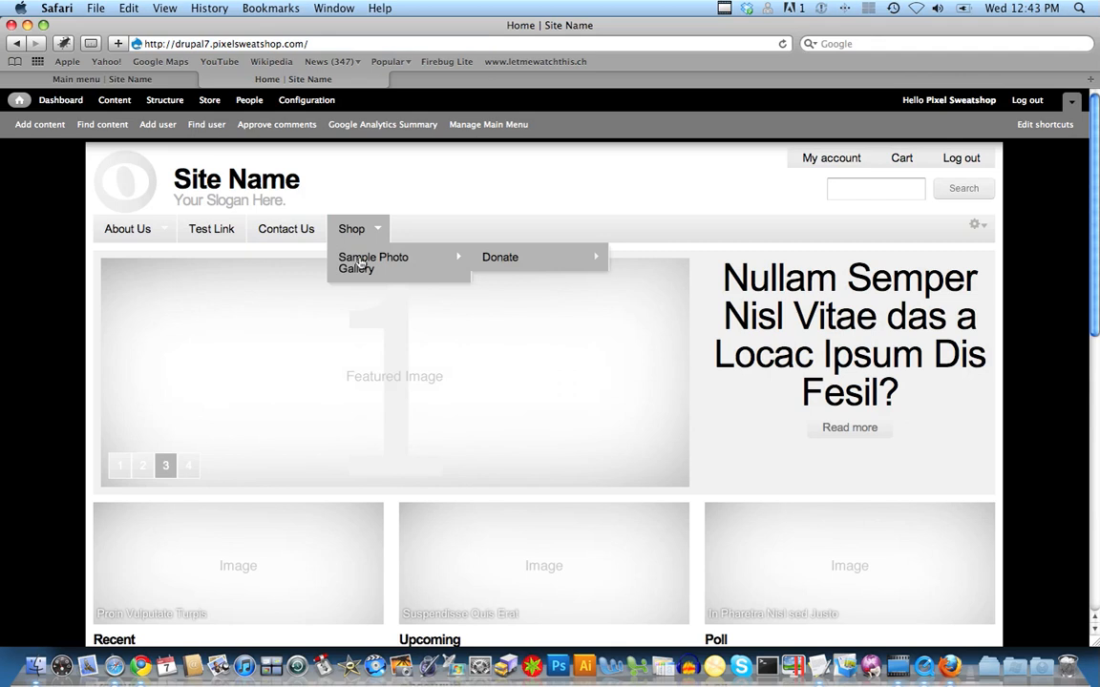
mouse_move(524, 261)
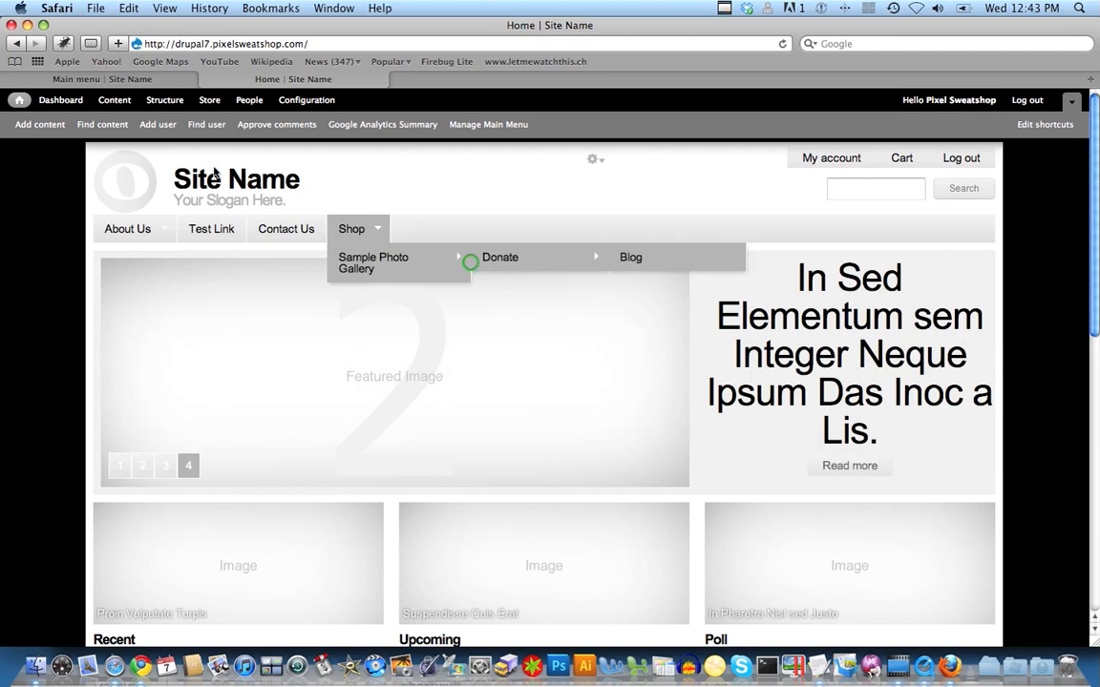
- Move Home, Sample Photo Gallery, Donate and Blog to the top level of the Main menu and save the configuration
click(103, 80)
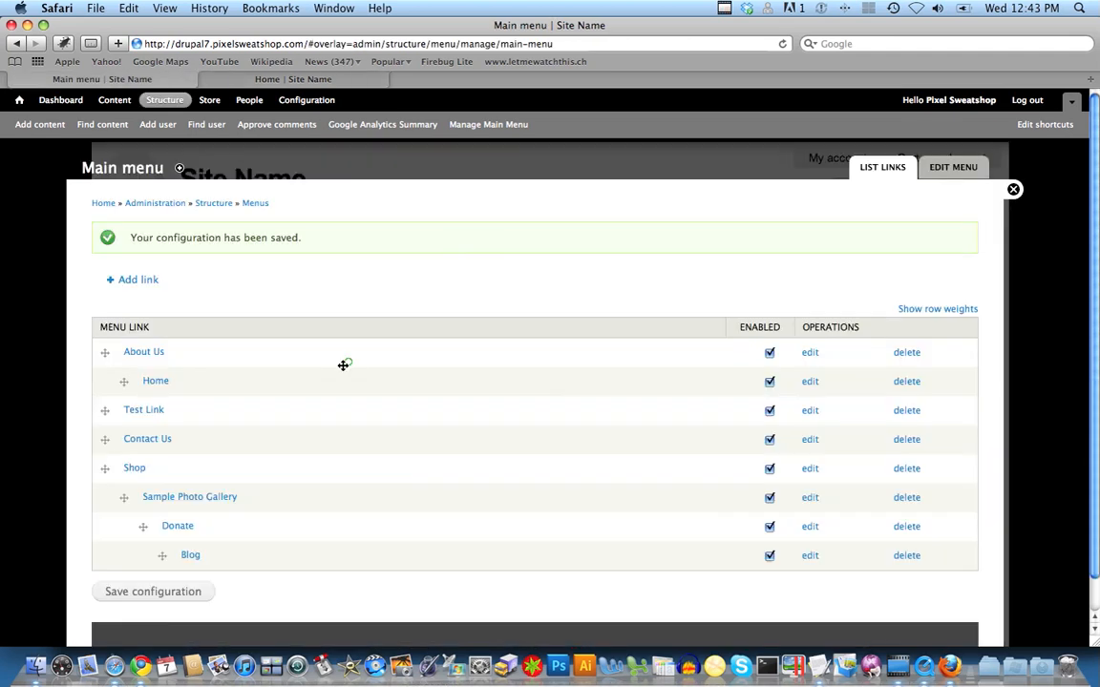
drag(164, 558, 104, 538)
click(134, 596)
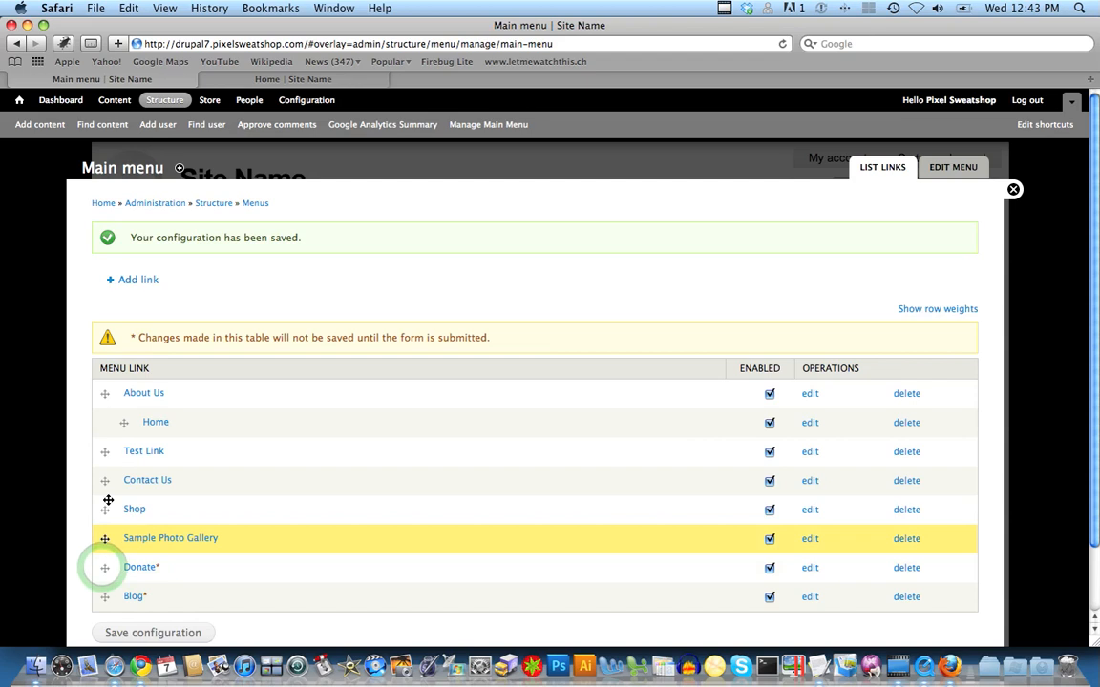
click(124, 426)
drag(124, 426, 105, 426)
scroll(148, 553, down, 2)
click(151, 557)
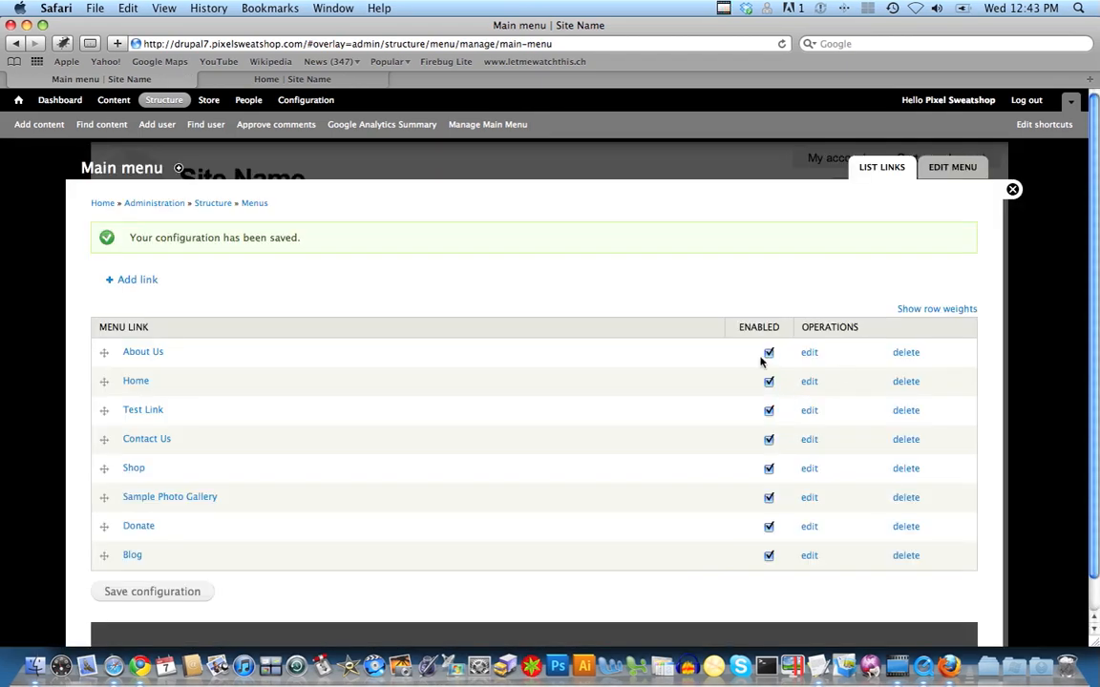
- Disable the About Us link in the Main menu list and check the link in the home page navigation
click(769, 354)
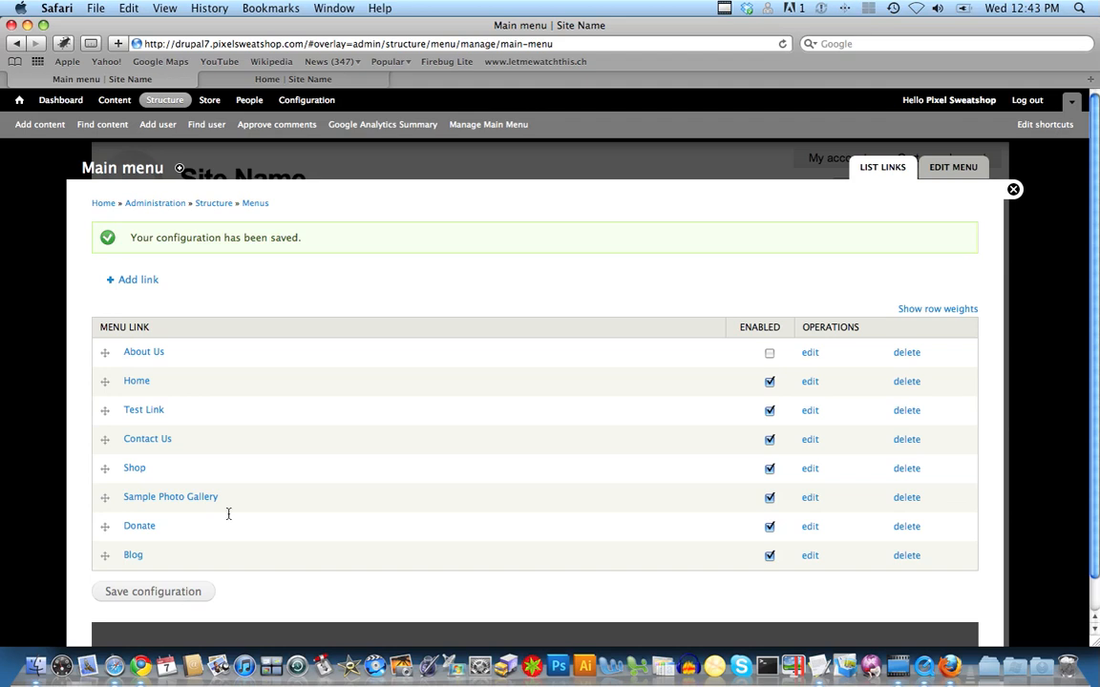
click(337, 79)
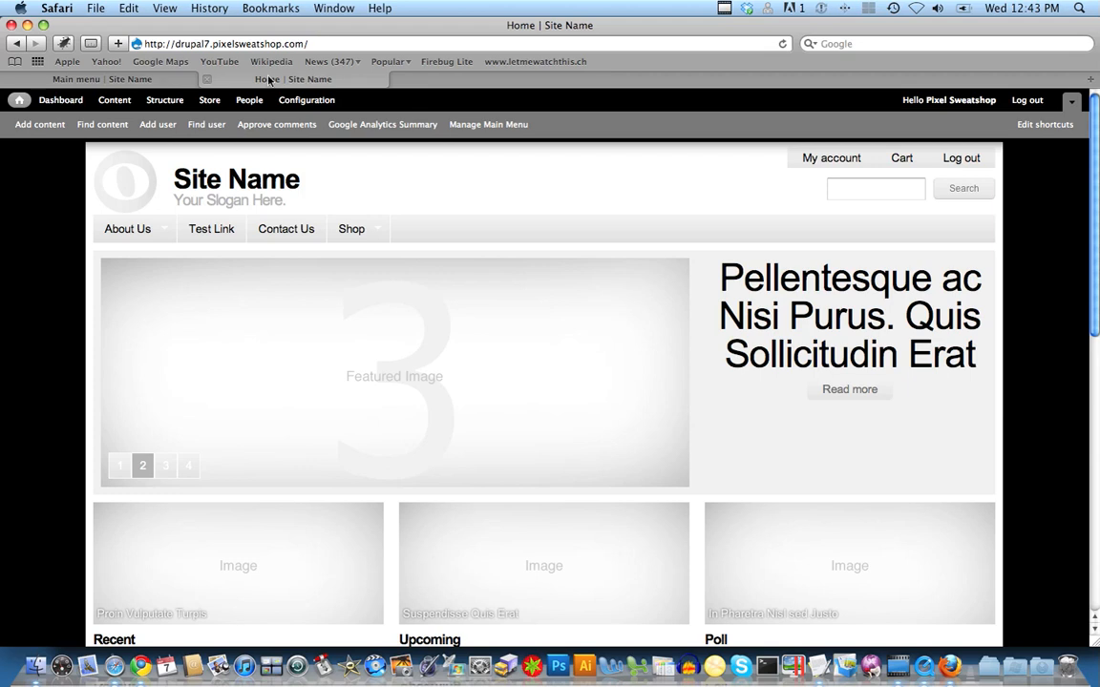
click(147, 231)
- Return from the Main menu to the menus overview and list the Footer menu's links
click(112, 77)
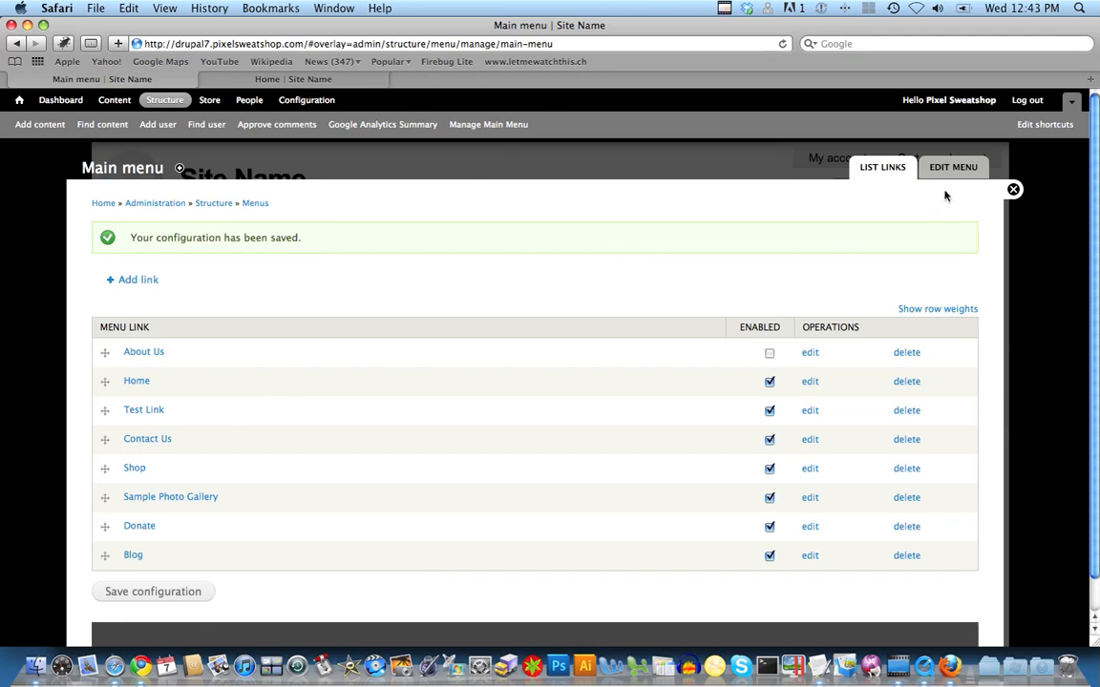
click(251, 204)
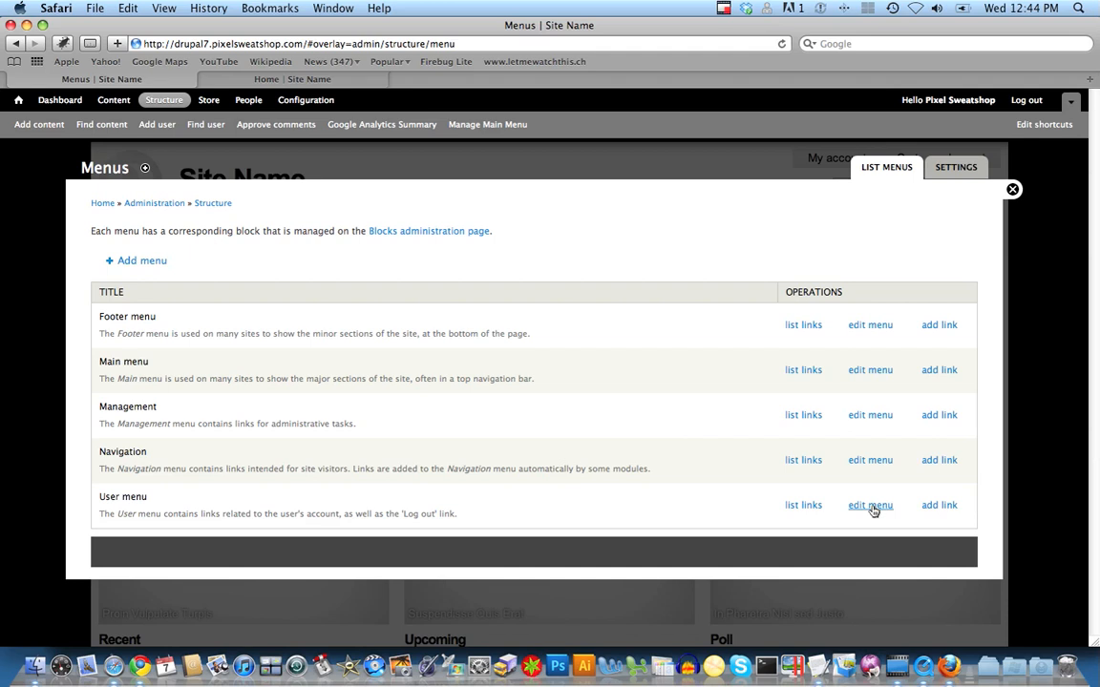
click(808, 328)
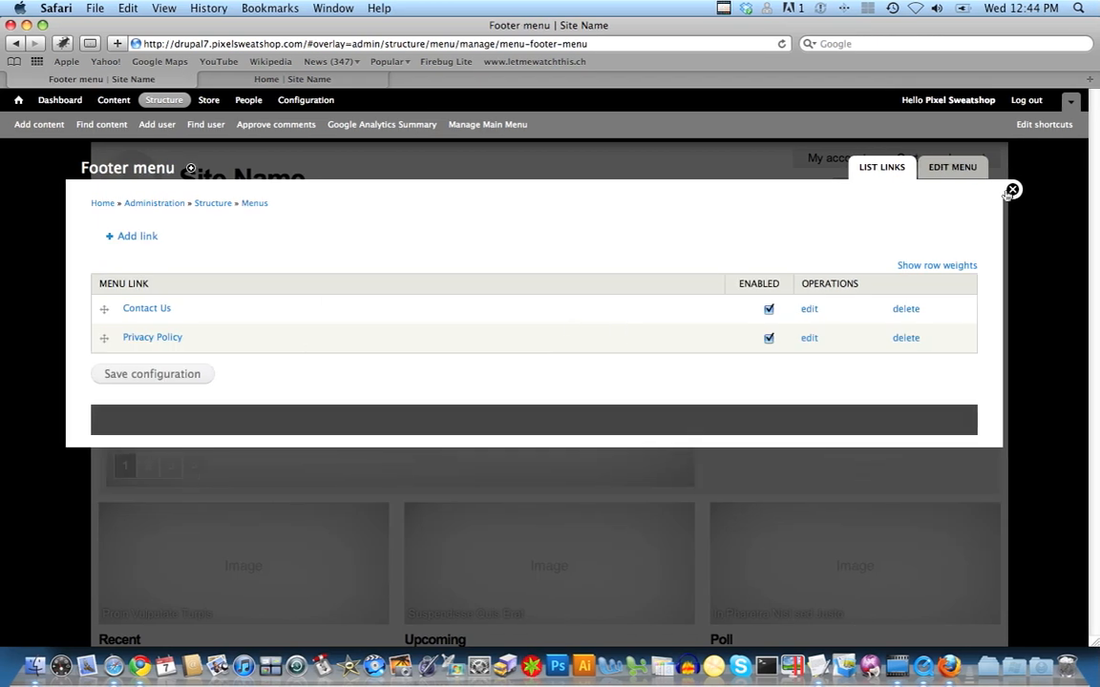
- Start a new Basic page and enable Provide a menu link in its menu settings
click(39, 124)
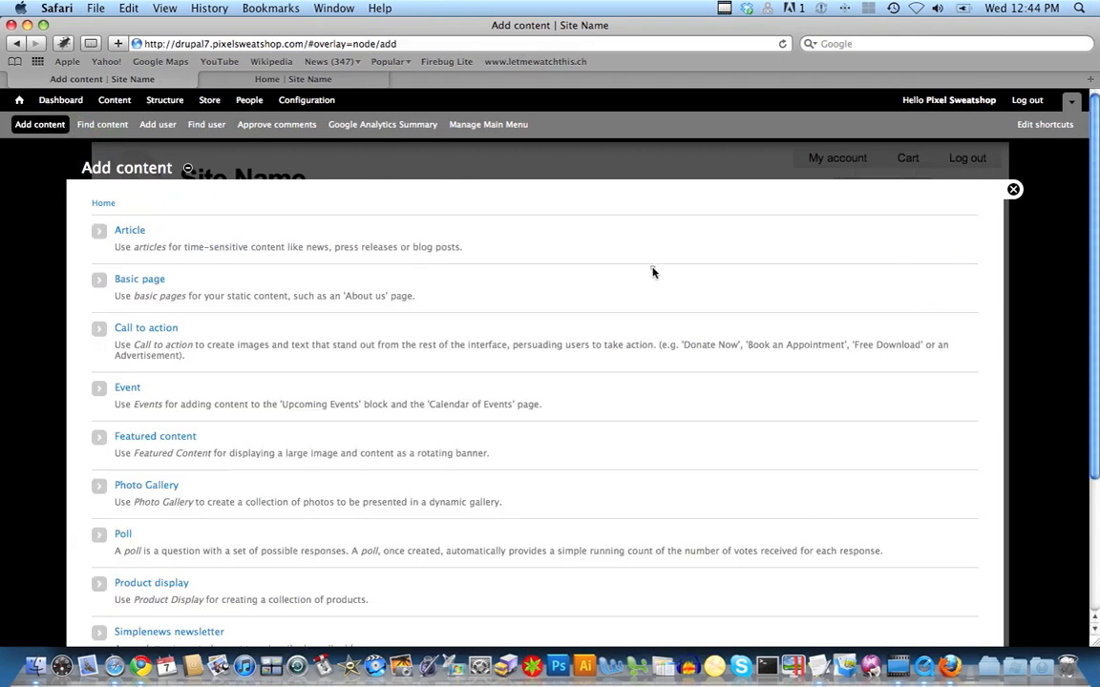
click(653, 271)
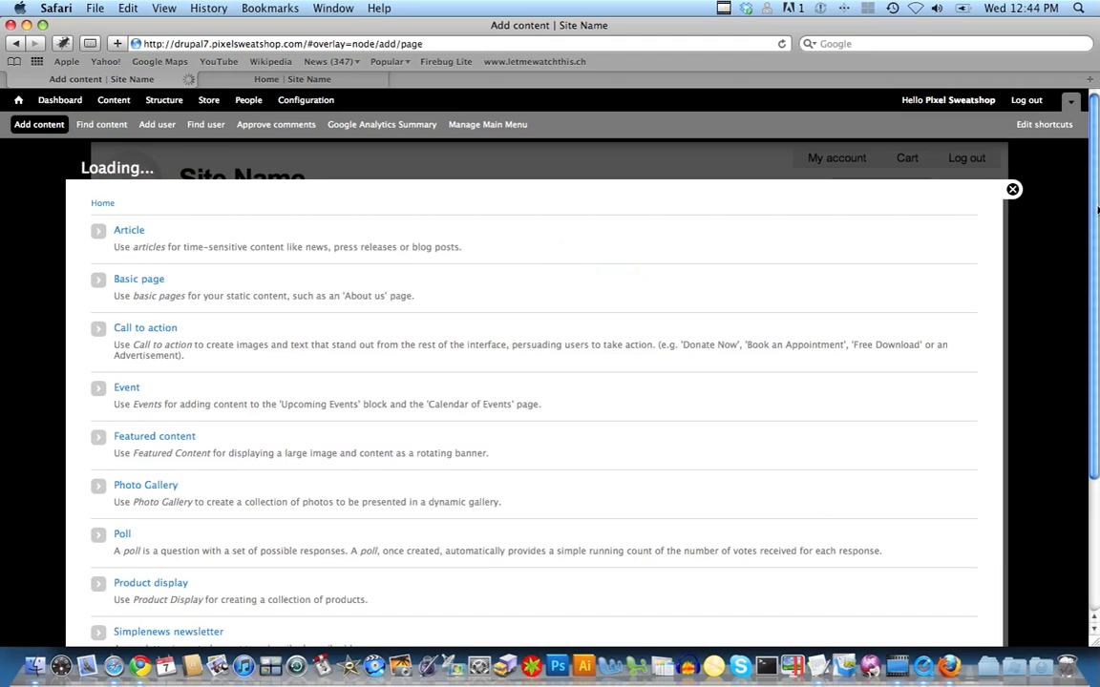
drag(1096, 207, 1087, 440)
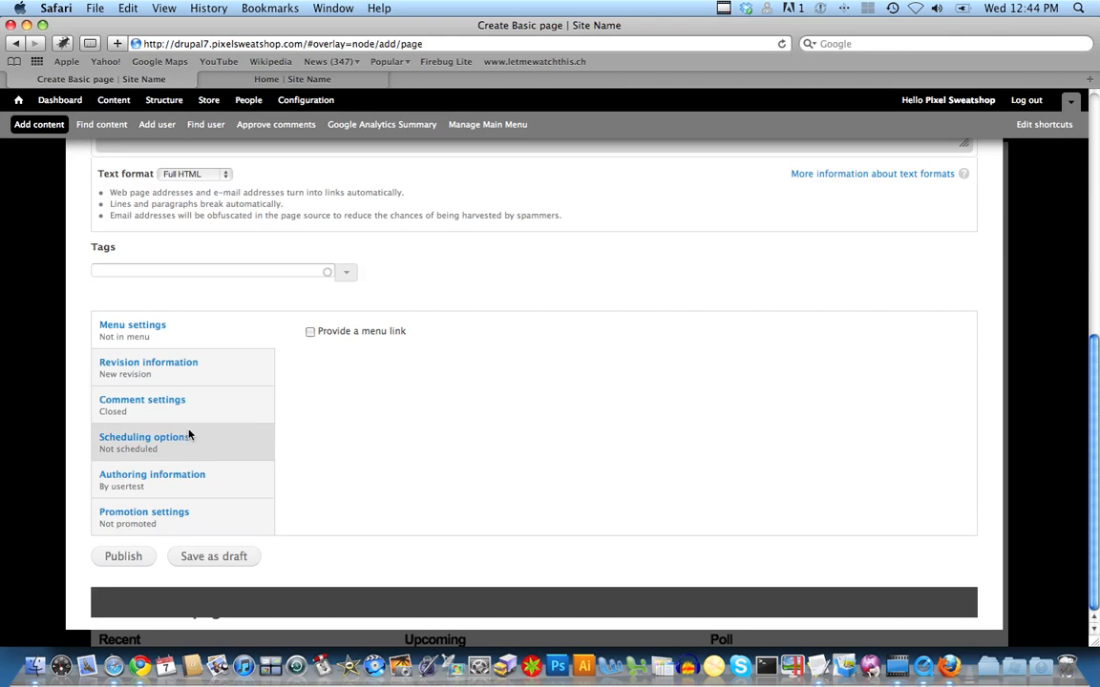
click(164, 334)
click(310, 332)
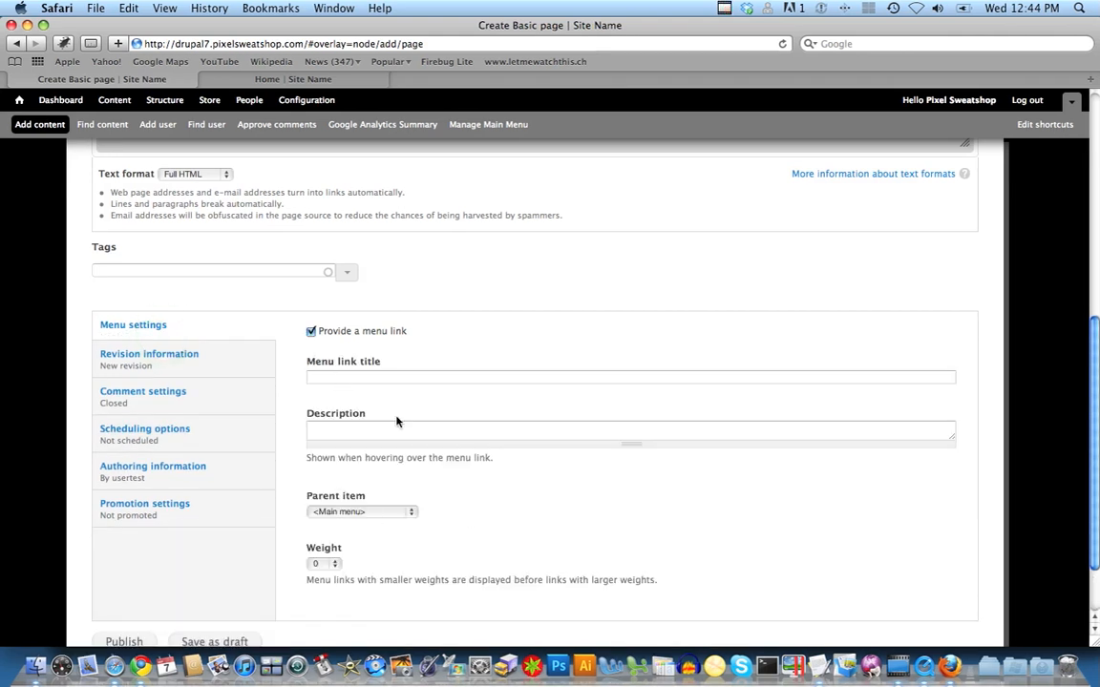
- Review the menu settings and top fields of the Basic page form, and open the Menus overview under Structure in the second tab
click(269, 79)
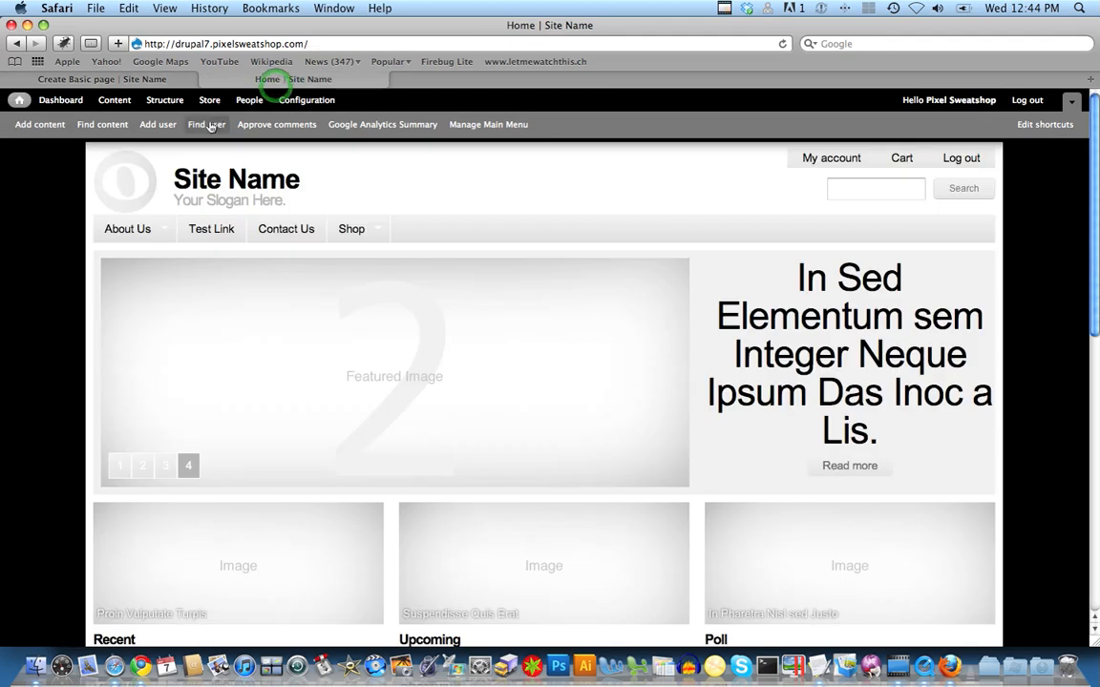
click(165, 99)
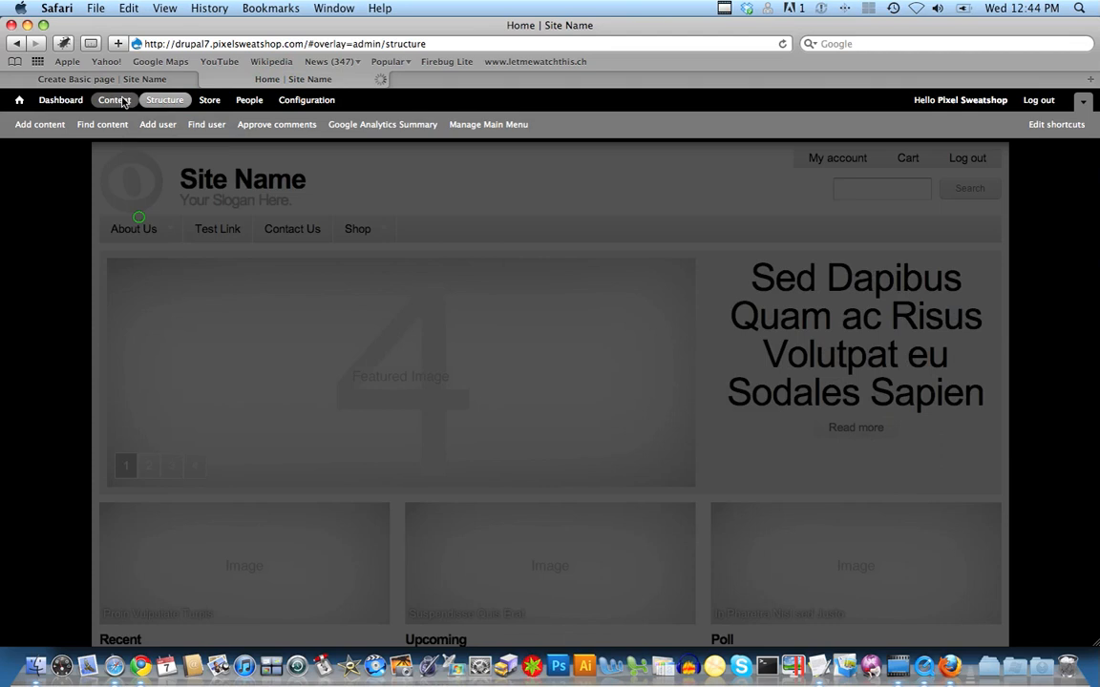
click(100, 78)
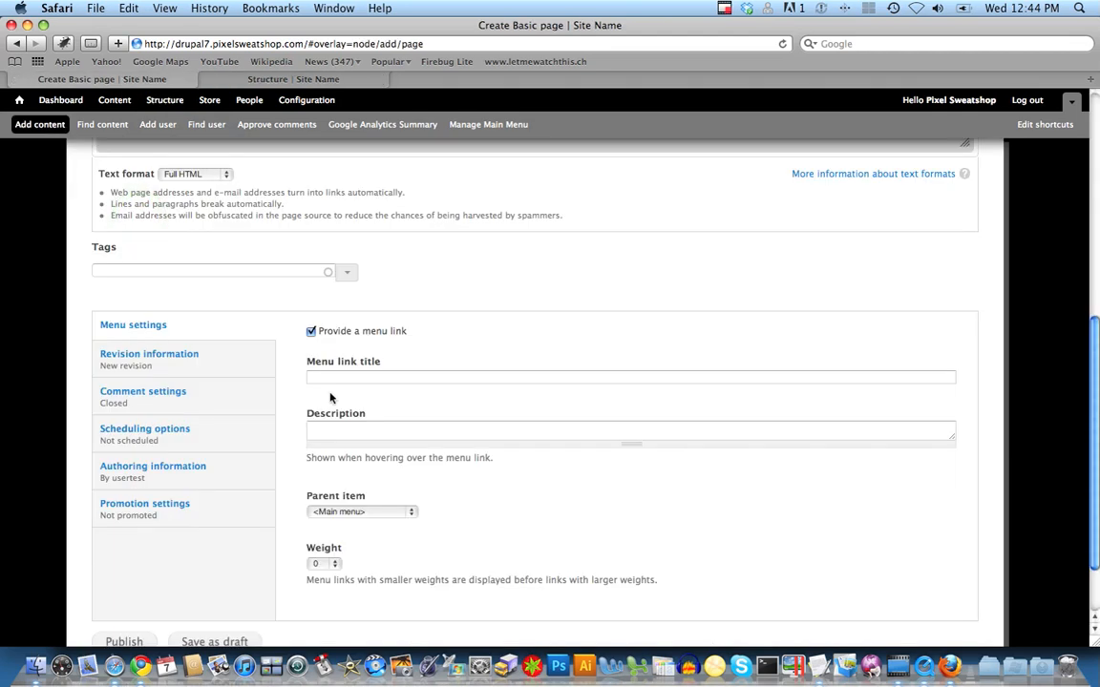
drag(1097, 395, 1097, 101)
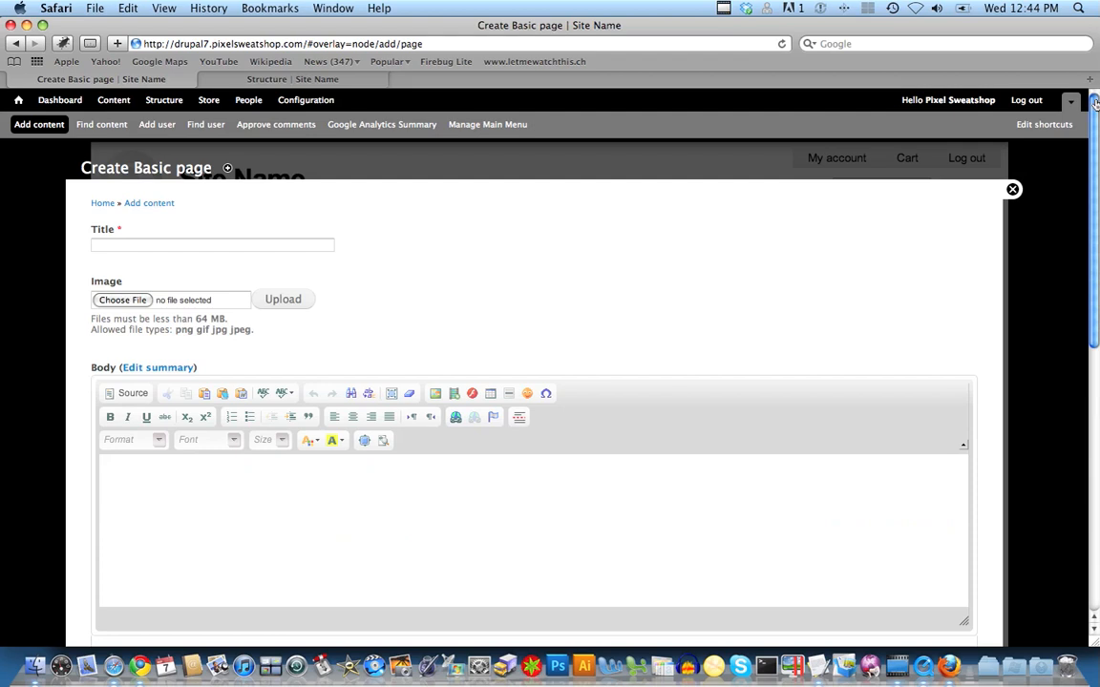
click(190, 86)
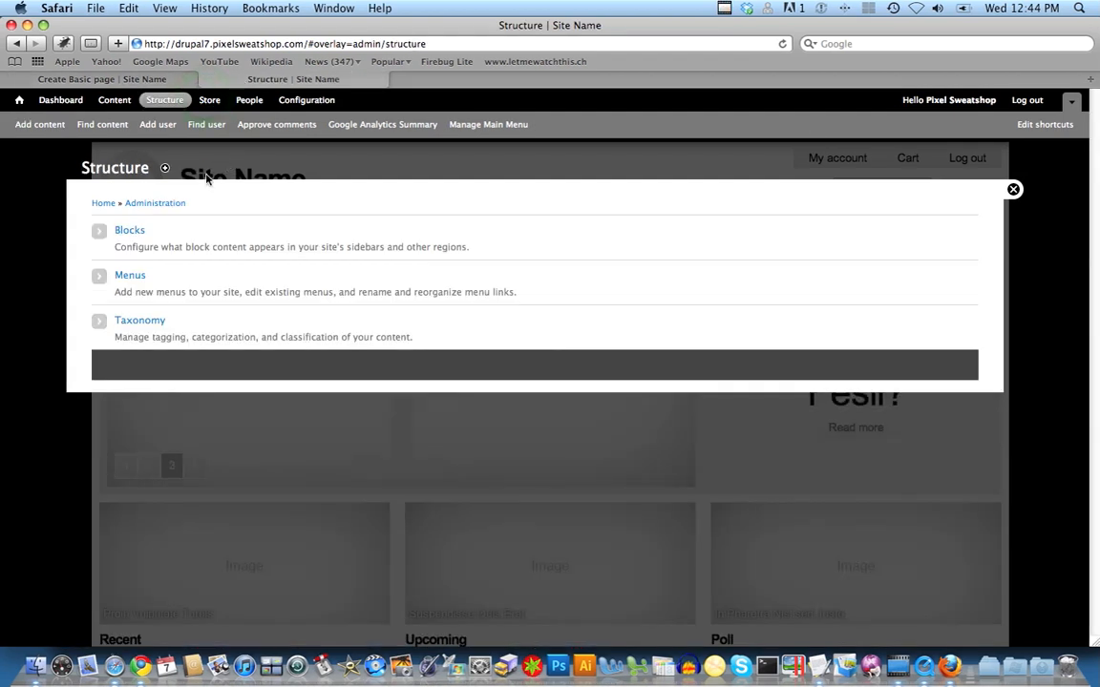
click(124, 276)
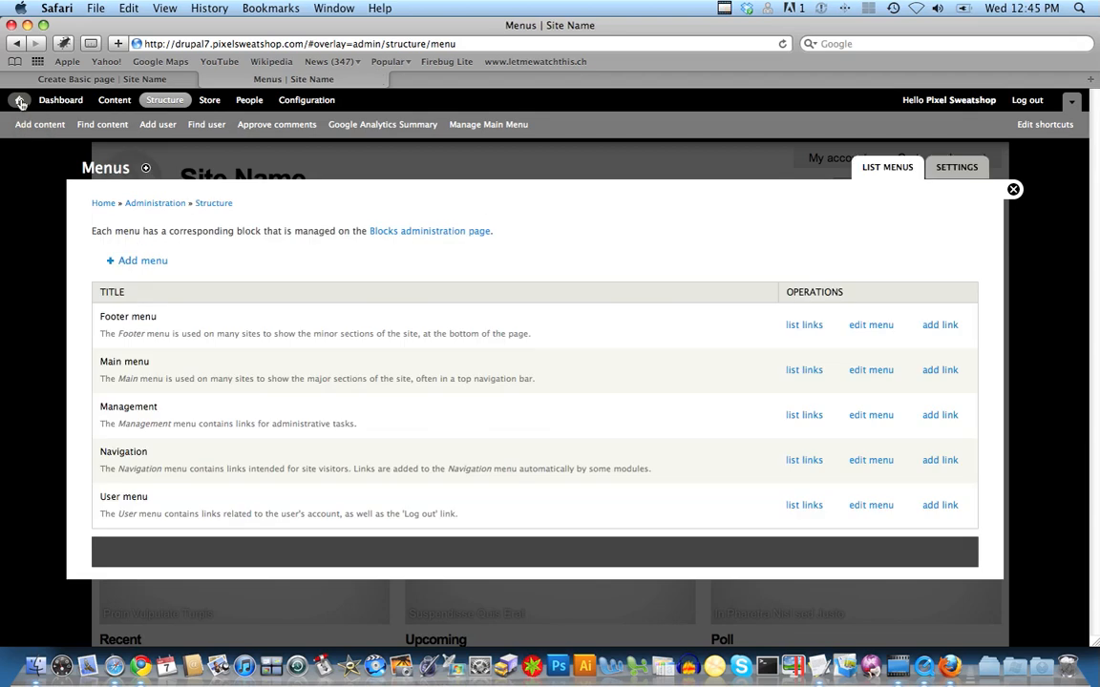
- Open the home page in a new tab and examine the links in its footer
super+click(20, 102)
click(435, 79)
click(434, 79)
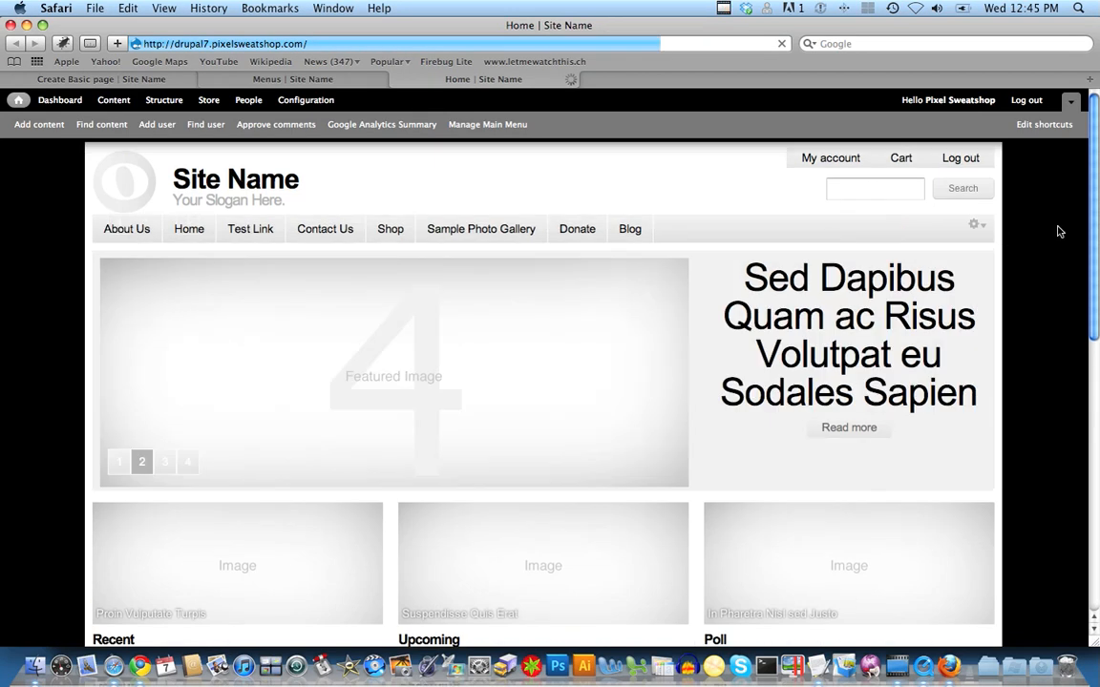
drag(1091, 210, 1091, 435)
scroll(1091, 435, down, 5)
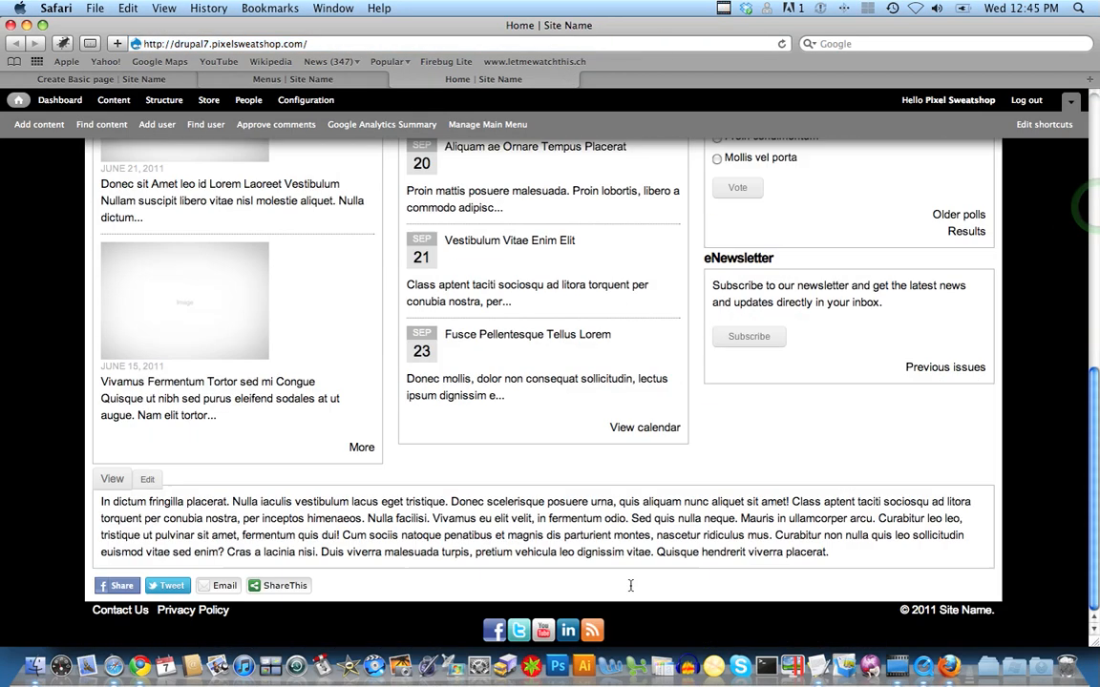
drag(1096, 387, 1094, 119)
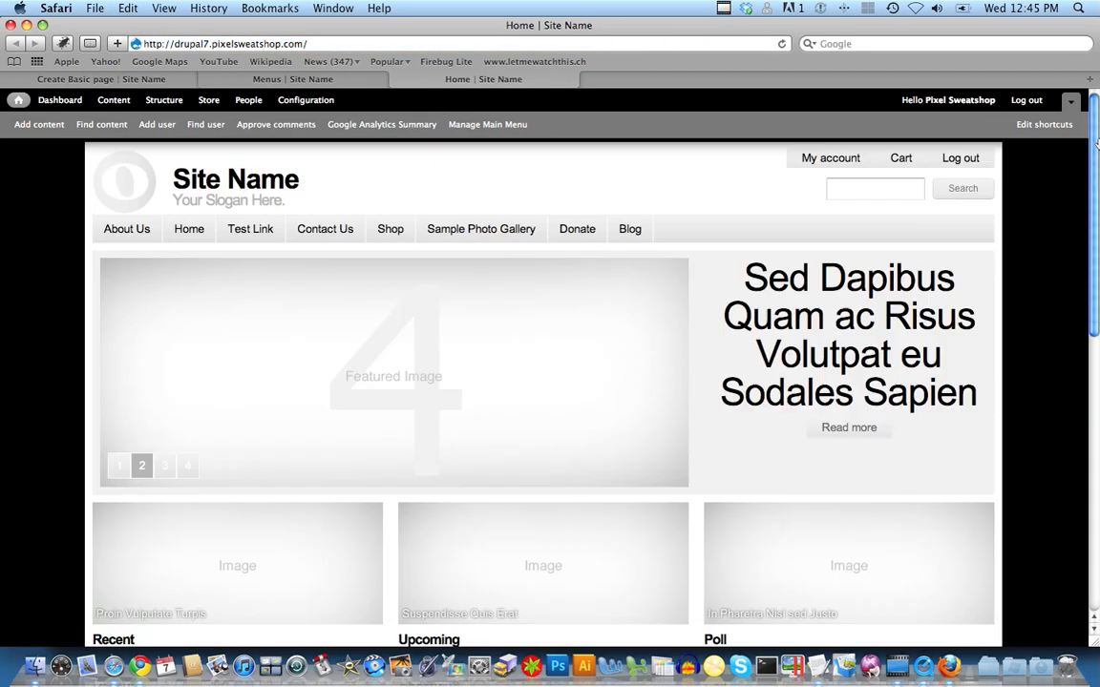
- Open the Contact Us page for editing and examine its menu settings
click(318, 232)
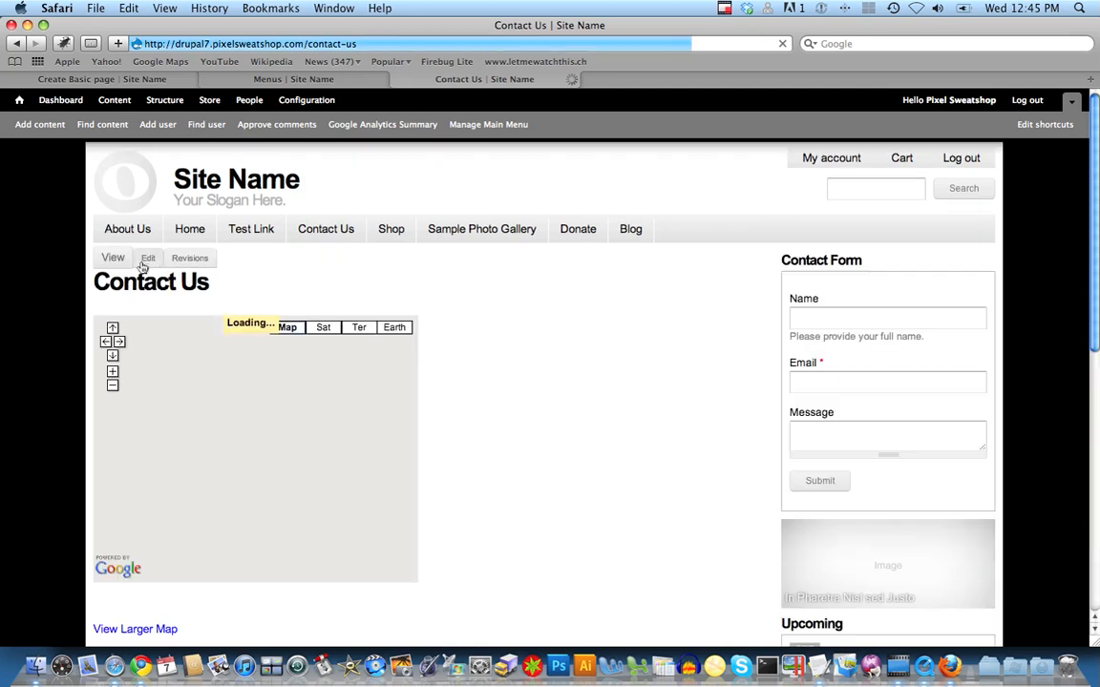
click(147, 259)
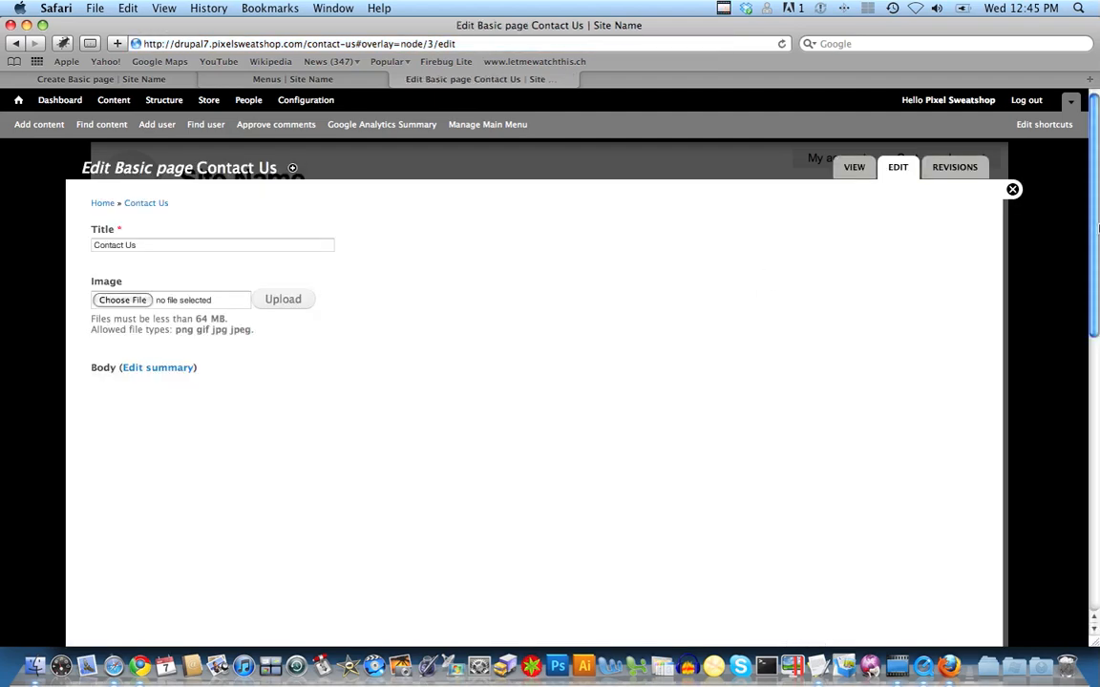
drag(1096, 197, 1096, 485)
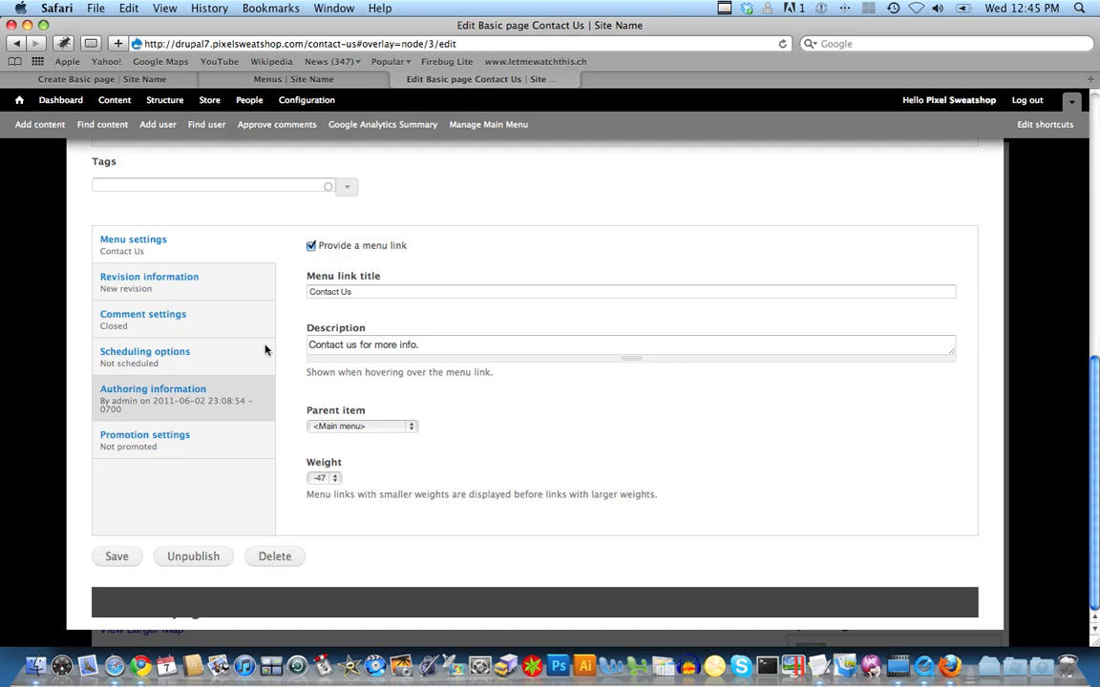
- Switch back to the Menus overview tab and open the Footer menu's list of links
click(269, 80)
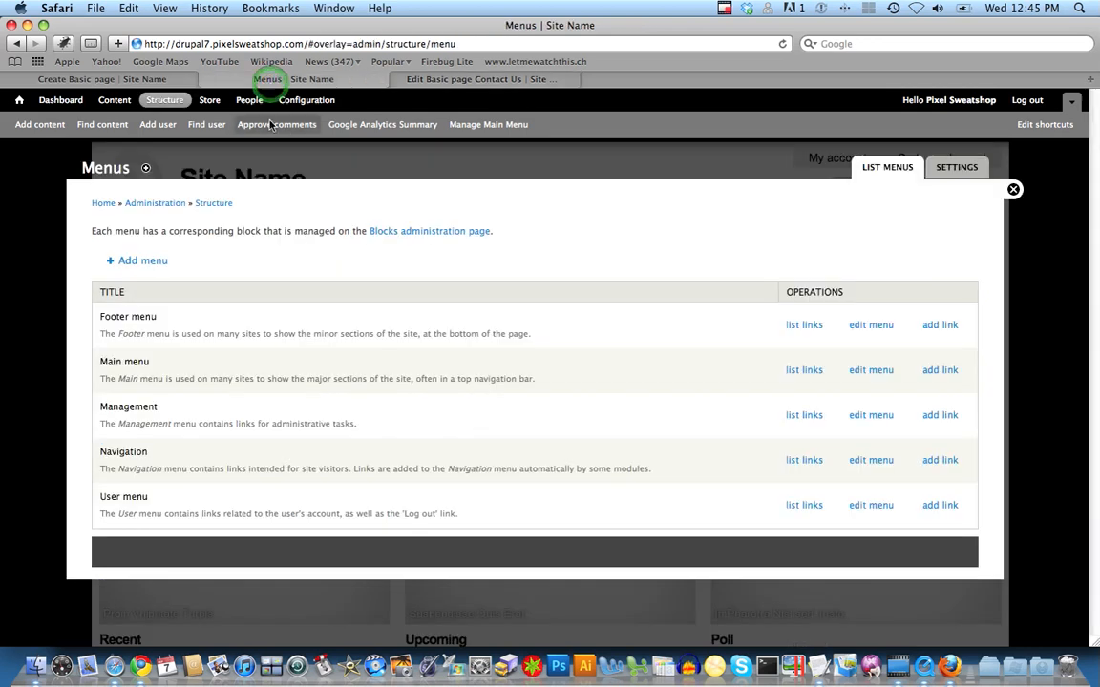
click(811, 329)
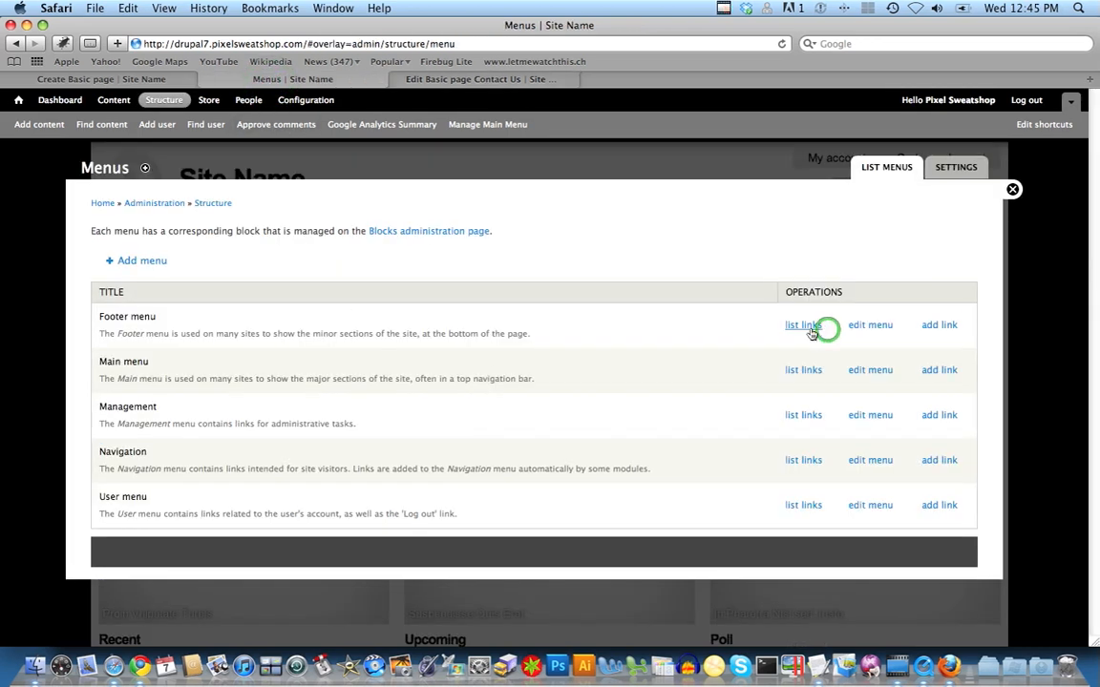